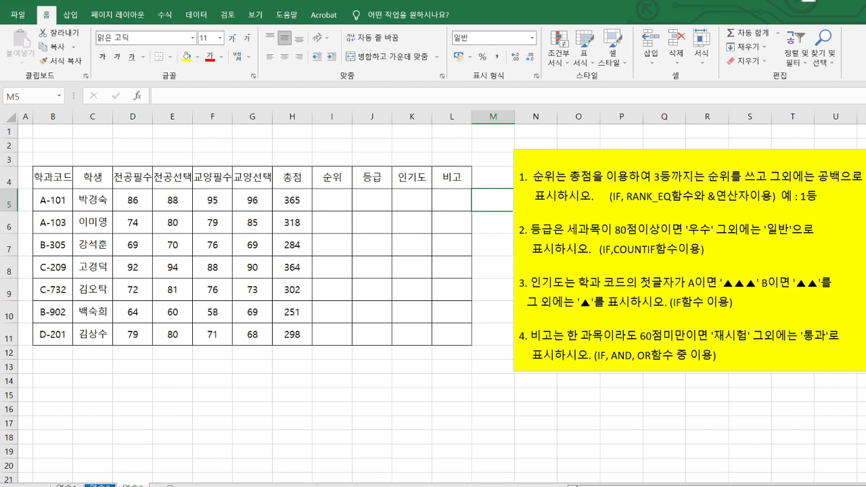
Step: Enter the formula =IF(D5>=80,"합격","불합격") in cell M5
text(=)
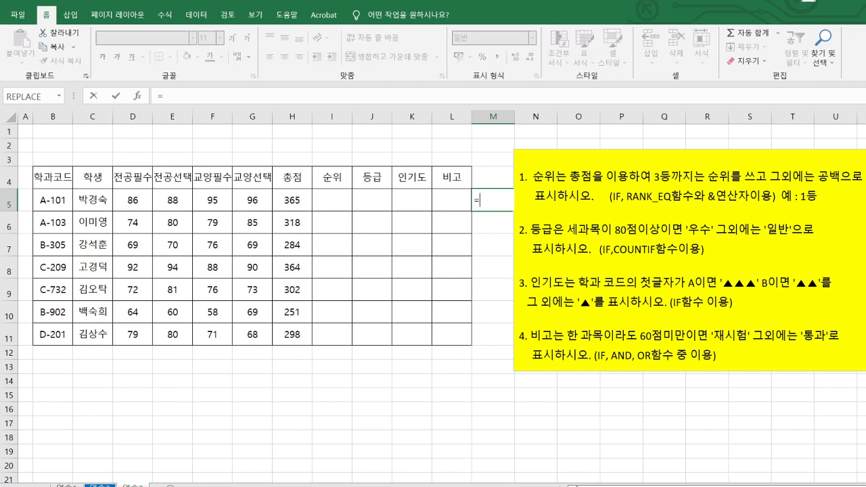
text(IF()
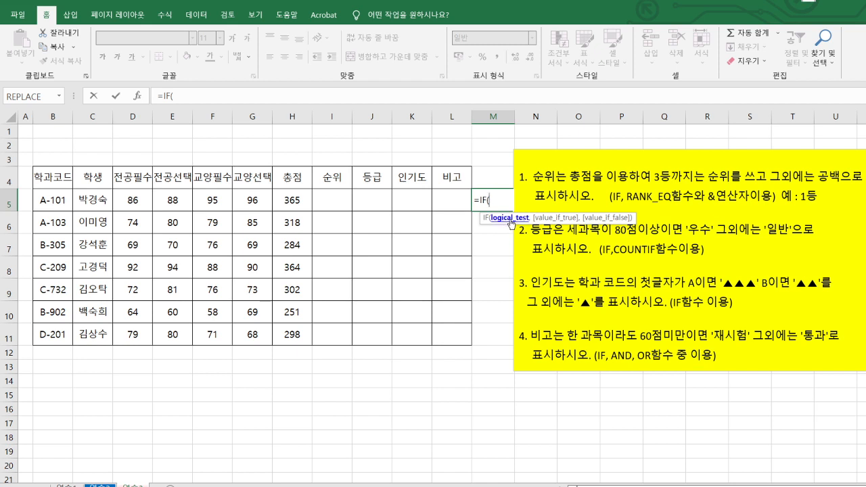
click(137, 207)
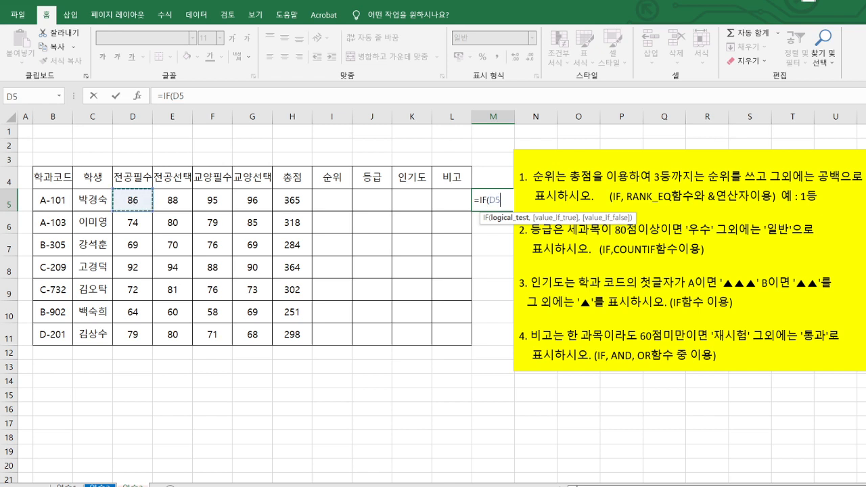
text(>=80)
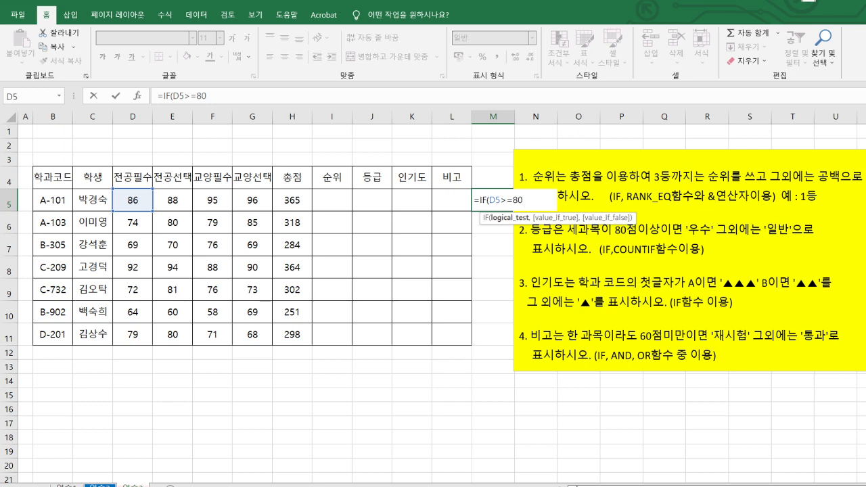
text(,)
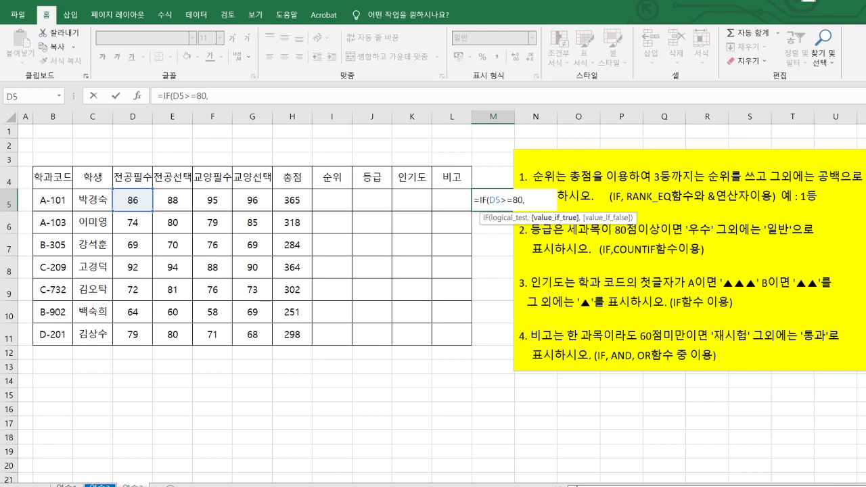
text("합격",)
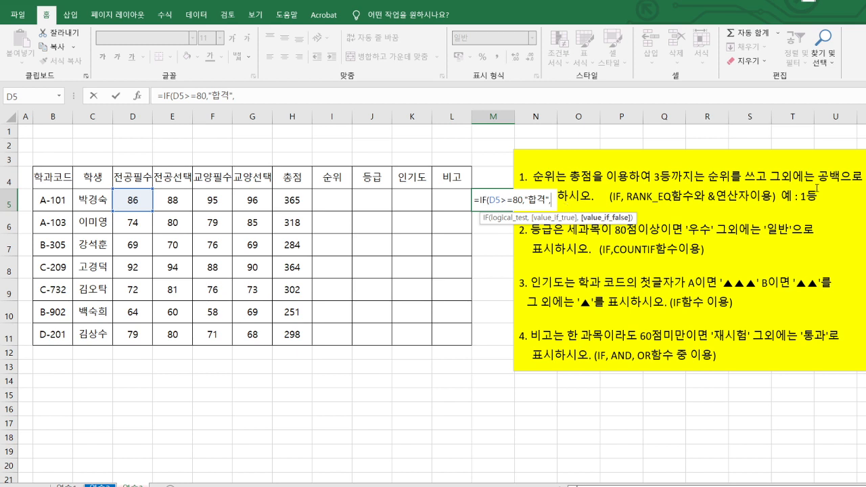
text("불)
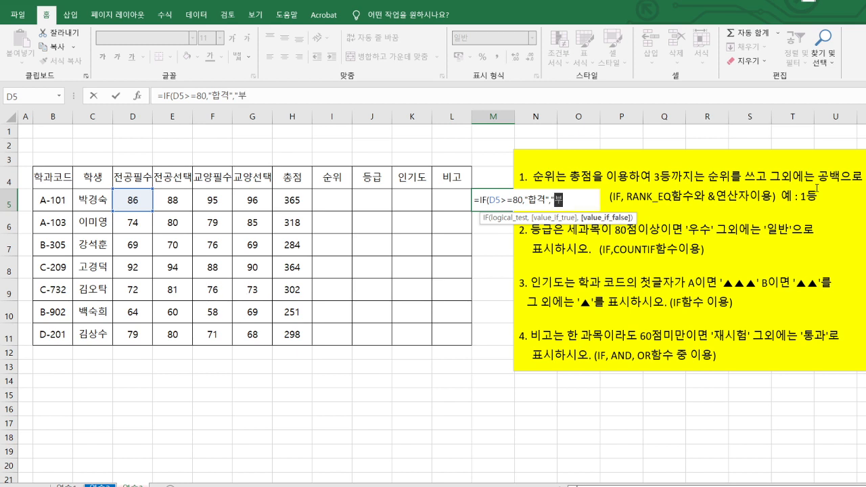
text(합격)
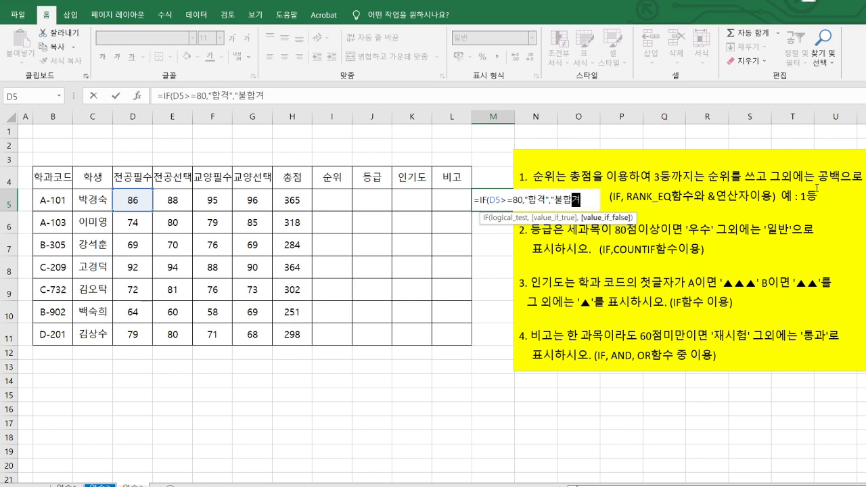
text("))
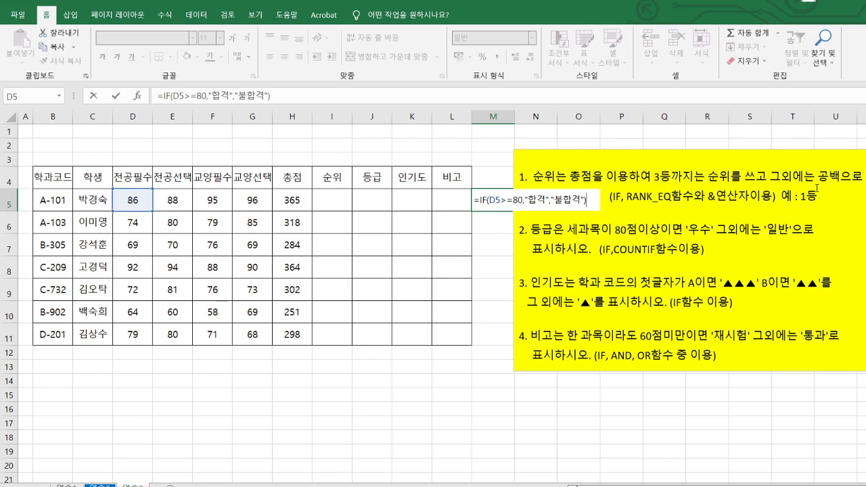
key(Return)
Step: Move the yellow instruction text box slightly to the right so it clears column M, and reselect cell M5
click(498, 201)
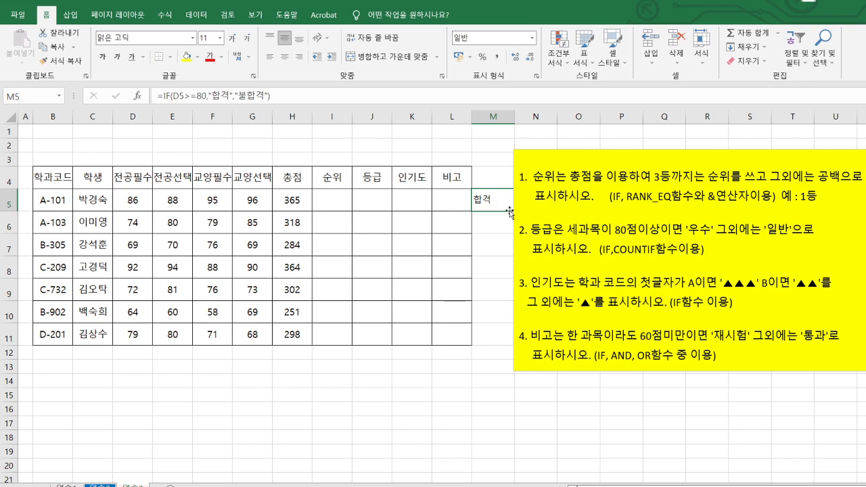
drag(513, 227, 517, 226)
click(492, 209)
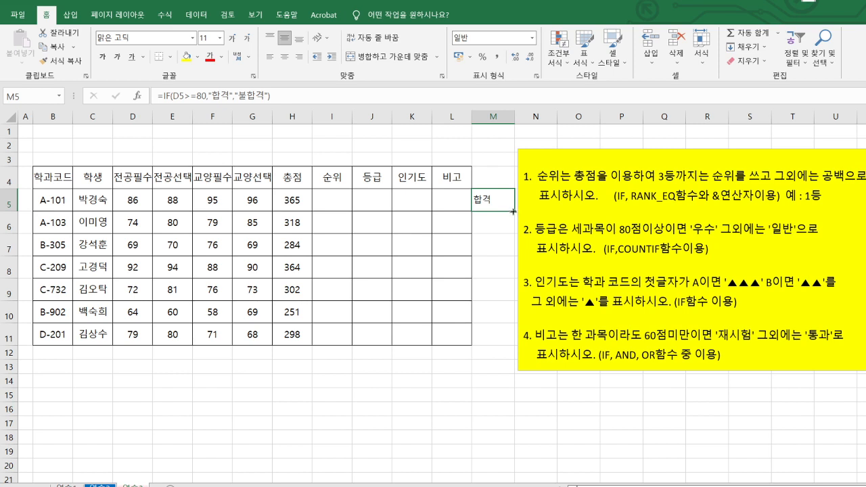
Step: Copy the IF formula from M5 down to M11 and compare the results with the 전공필수 scores in column D
drag(513, 211, 492, 352)
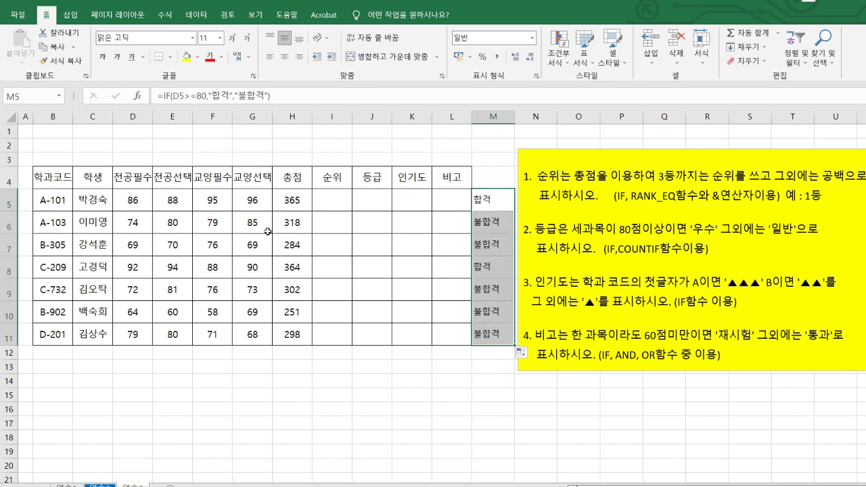
click(142, 204)
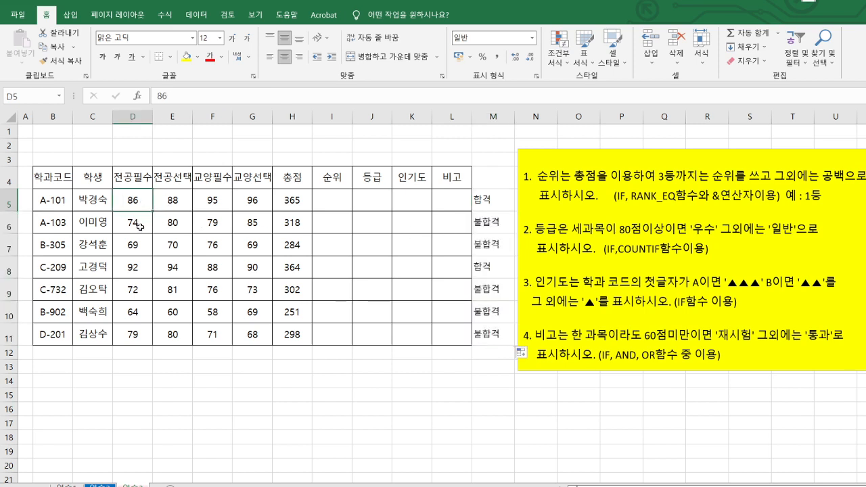
click(140, 226)
click(138, 246)
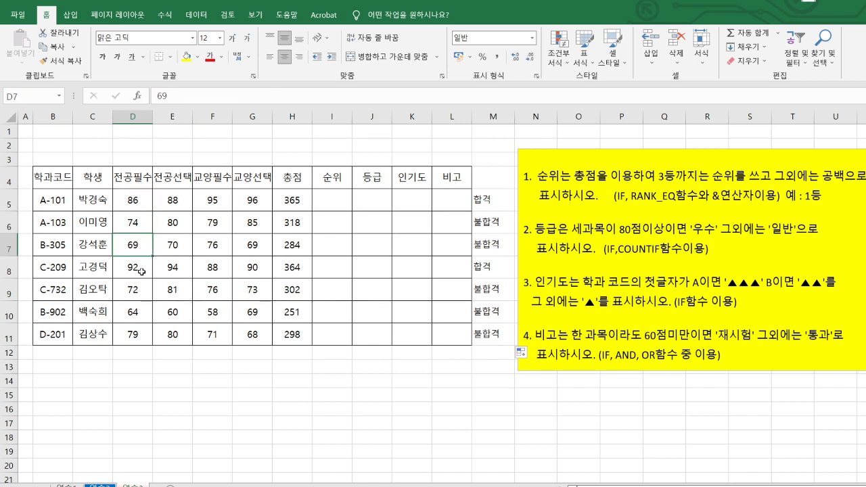
drag(137, 269, 522, 286)
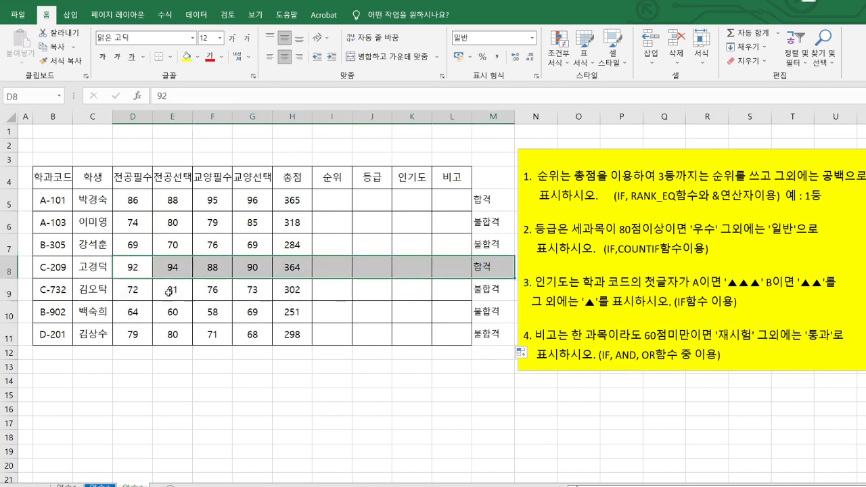
click(132, 292)
click(135, 317)
click(143, 348)
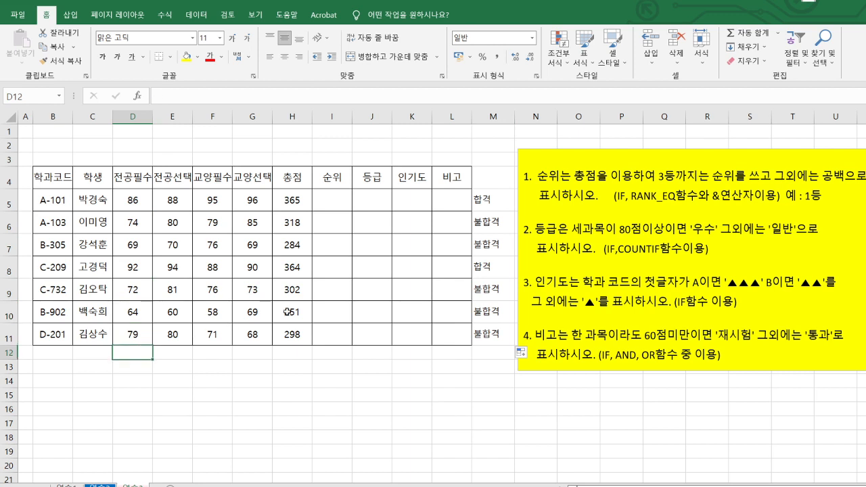
click(489, 200)
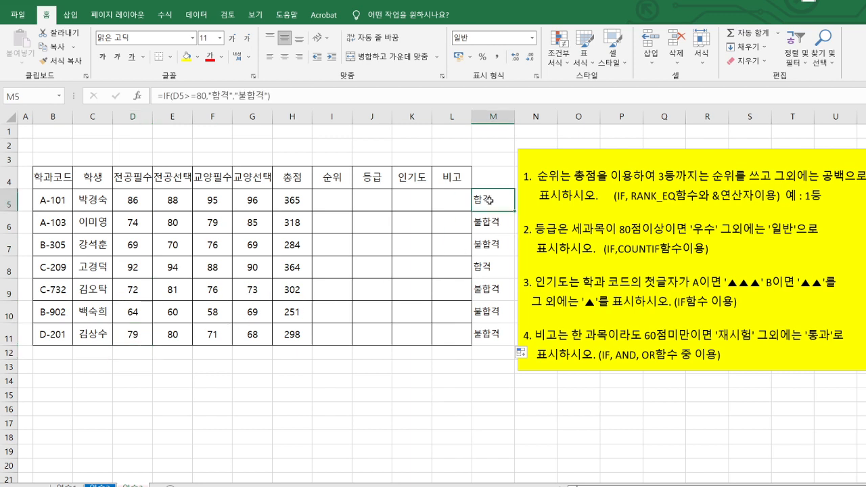
drag(490, 203, 489, 330)
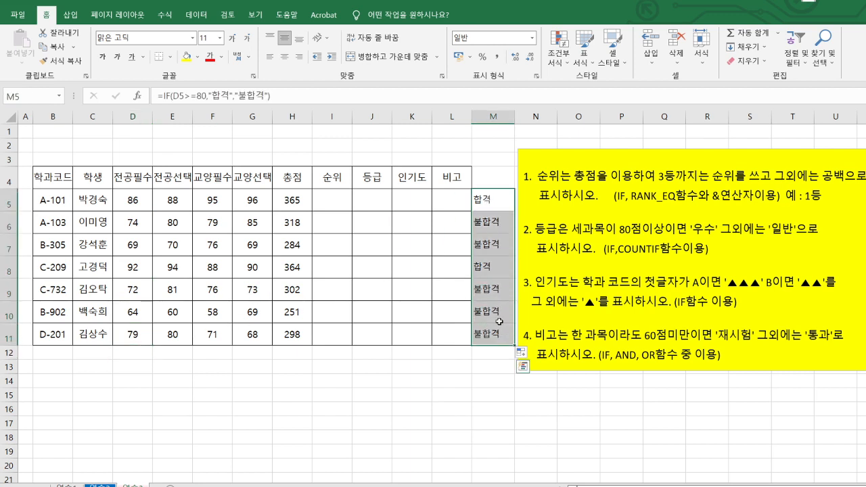
Step: Clear the pass/fail trial results from M5:M11
click(638, 195)
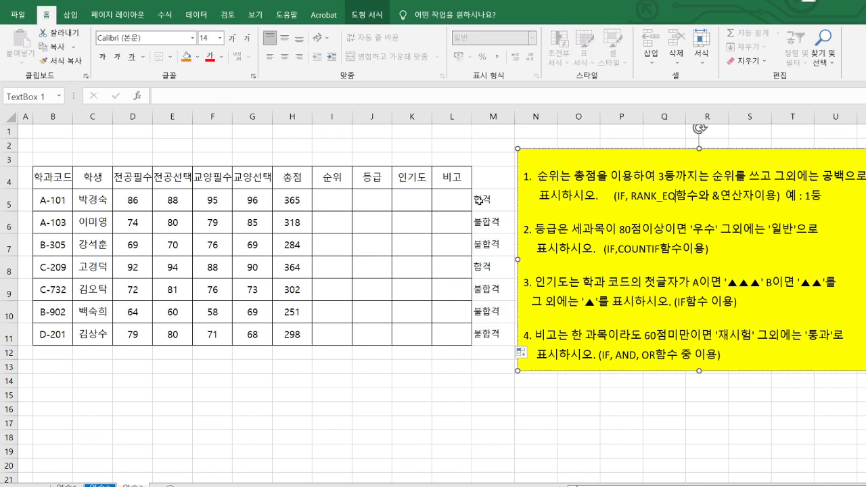
drag(488, 201, 496, 330)
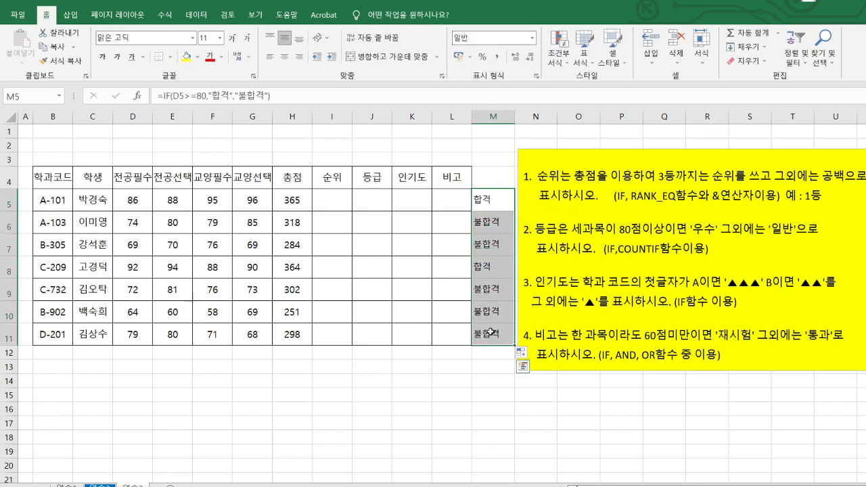
key(Delete)
Step: Enter the formula =RANK.EQ(H5,$H$5:$H$11,0) in cell M5 to rank the 총점 in descending order
click(501, 198)
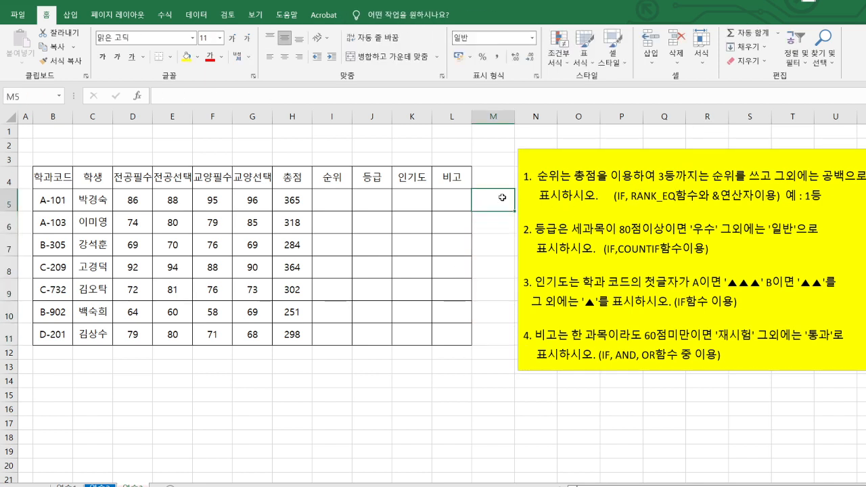
text(=ㄱ)
key(BackSpace)
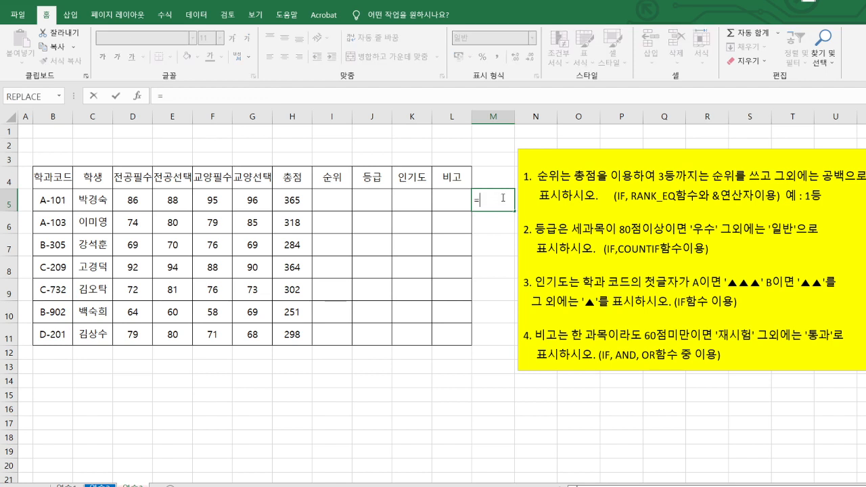
text(rank)
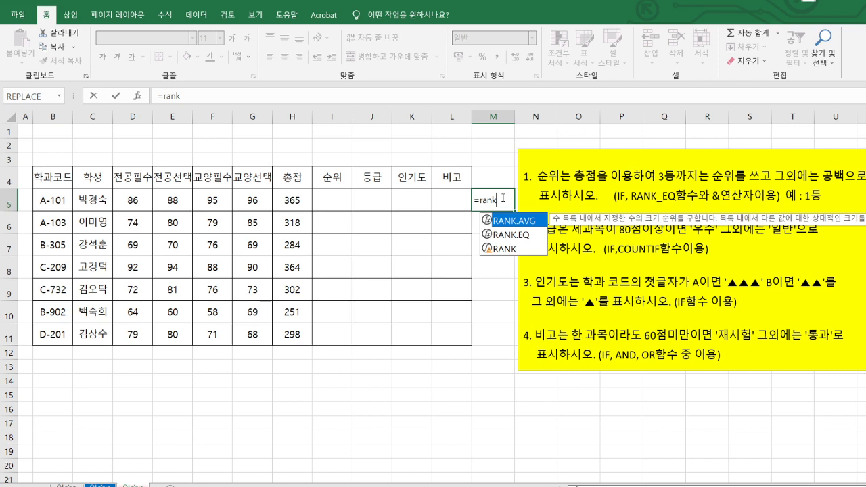
key(Down)
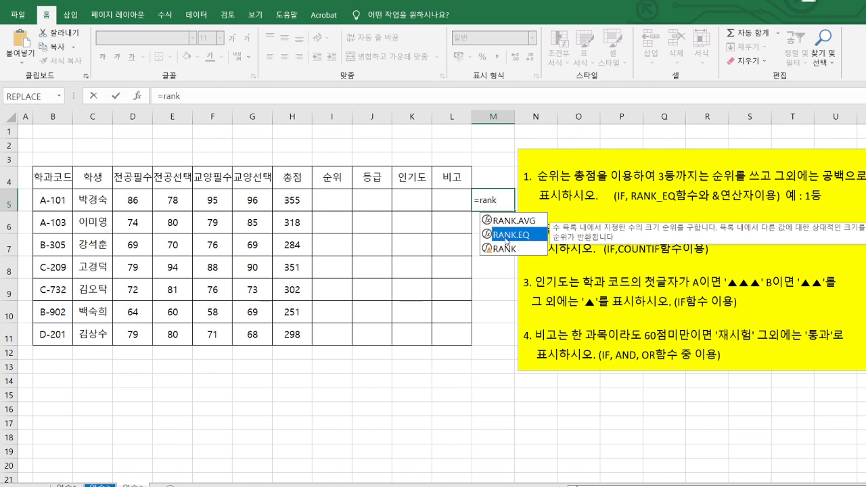
double_click(506, 235)
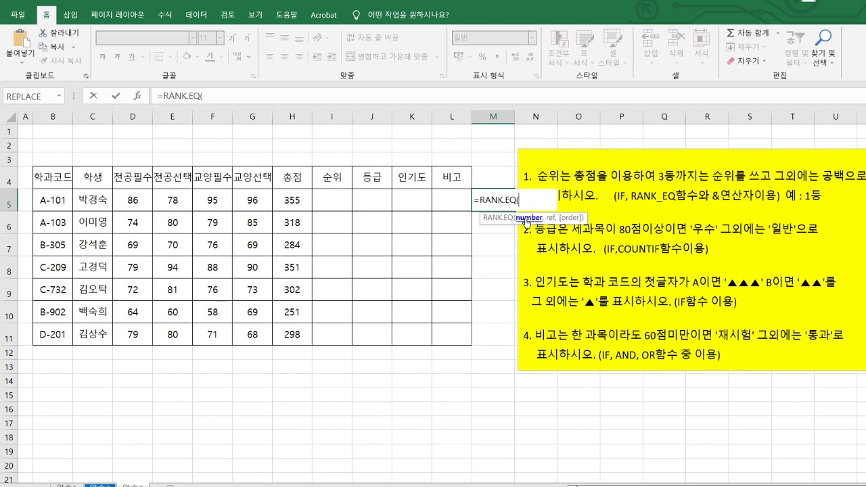
click(292, 201)
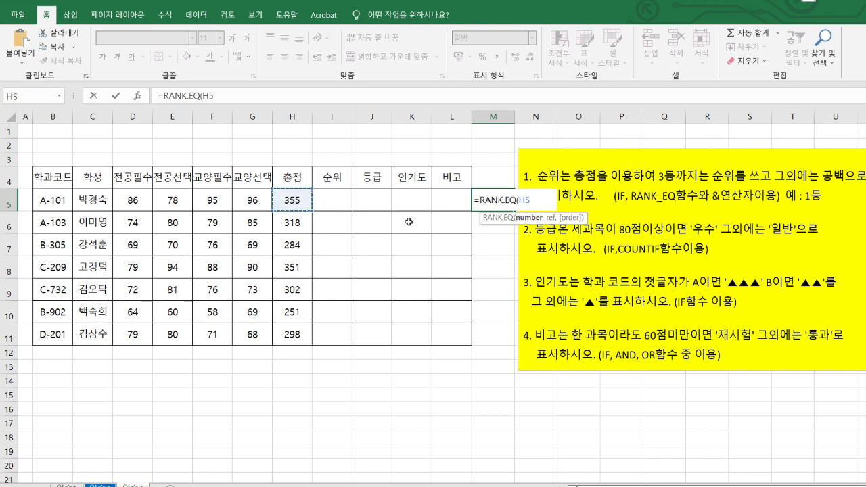
text(,)
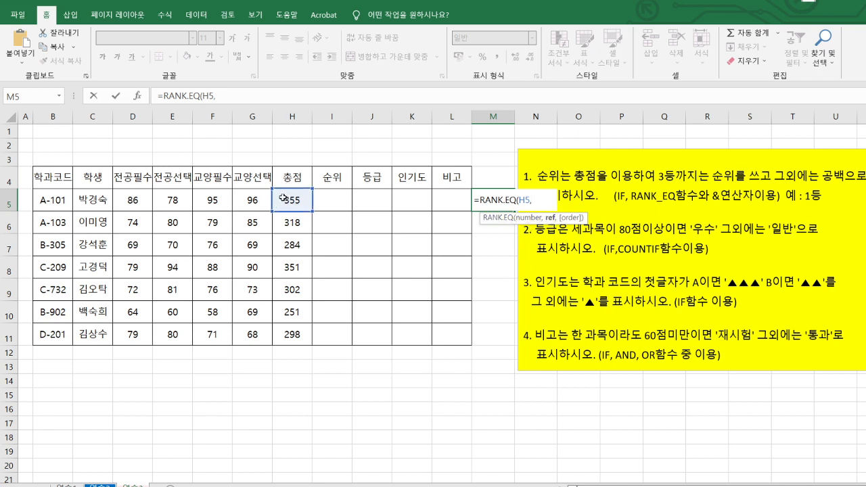
drag(297, 200, 281, 331)
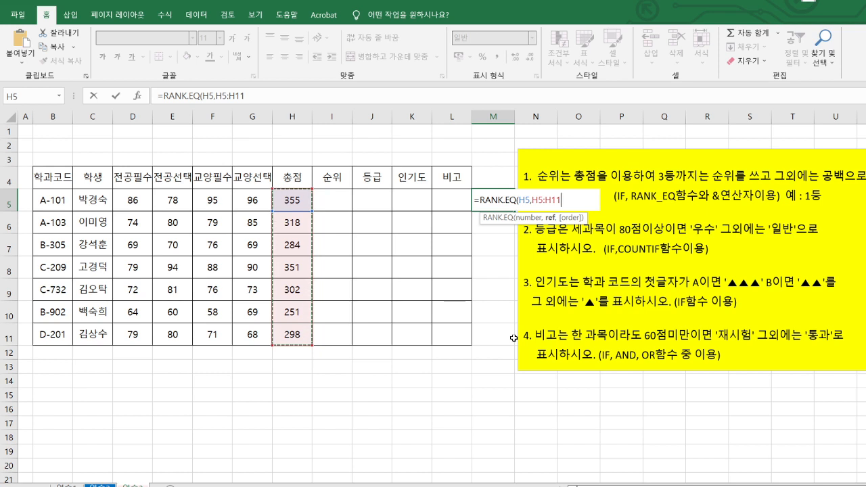
key(F4)
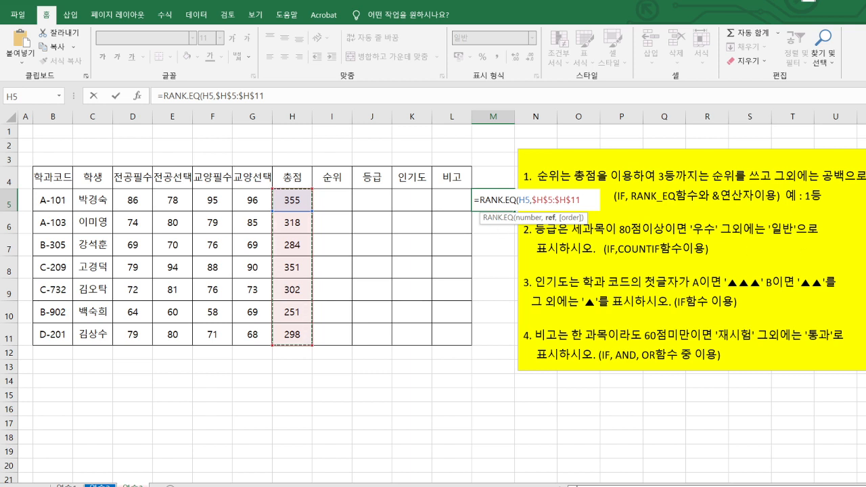
text(,)
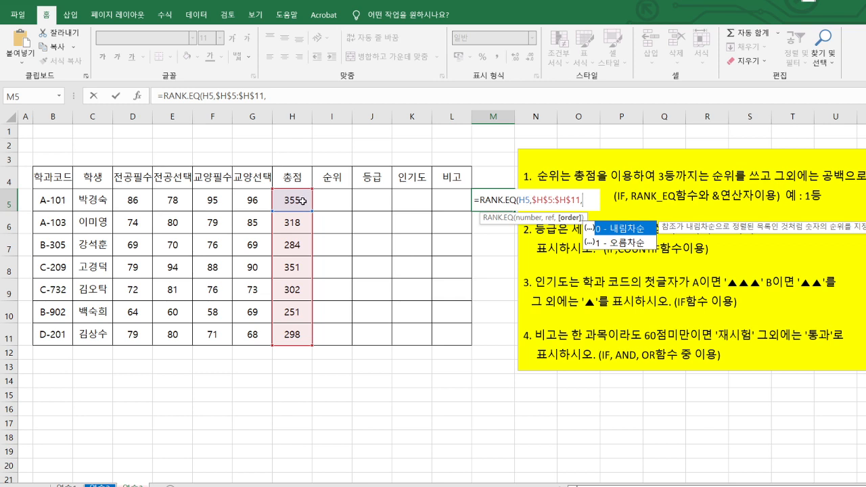
double_click(617, 231)
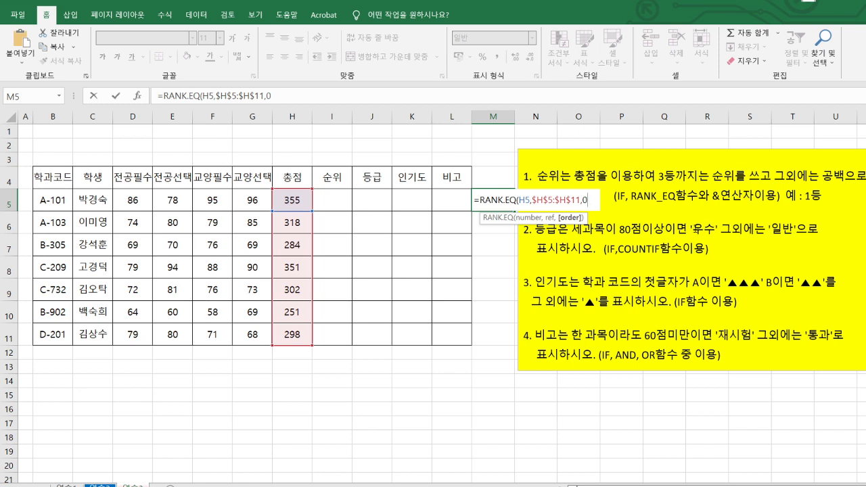
key(Return)
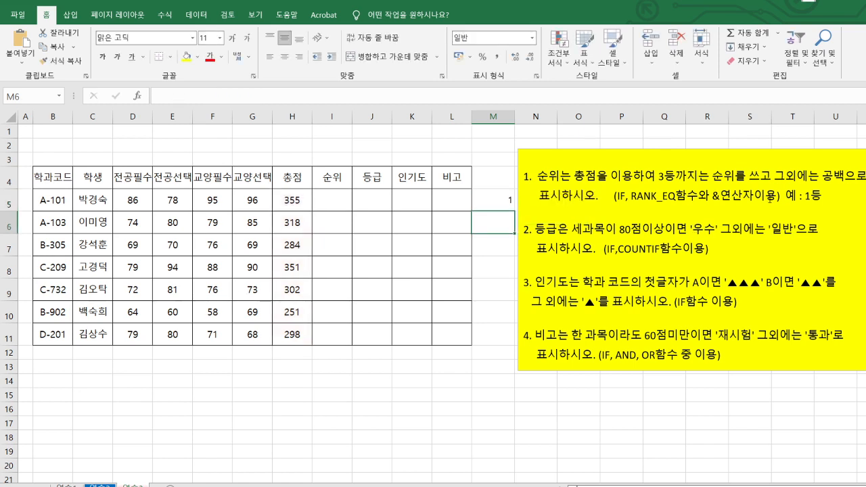
Step: Copy the RANK.EQ formula from M5 down to M11 and clear the trial ranks from M5:M11
click(484, 210)
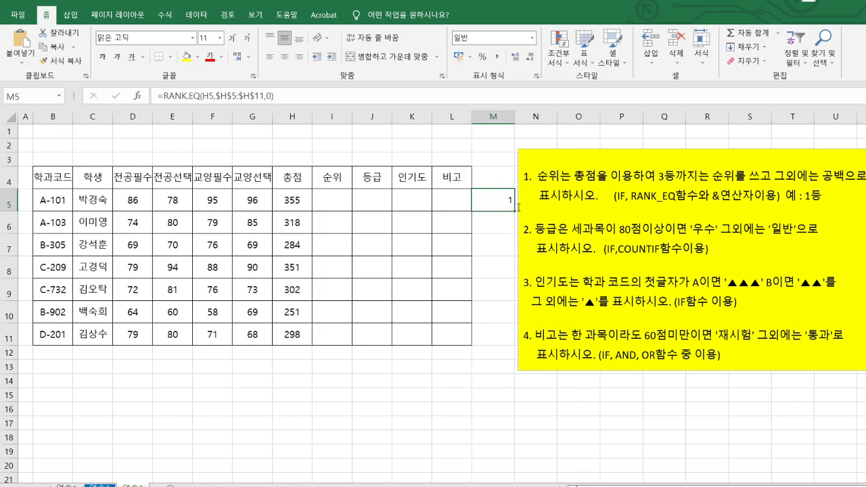
drag(514, 211, 490, 345)
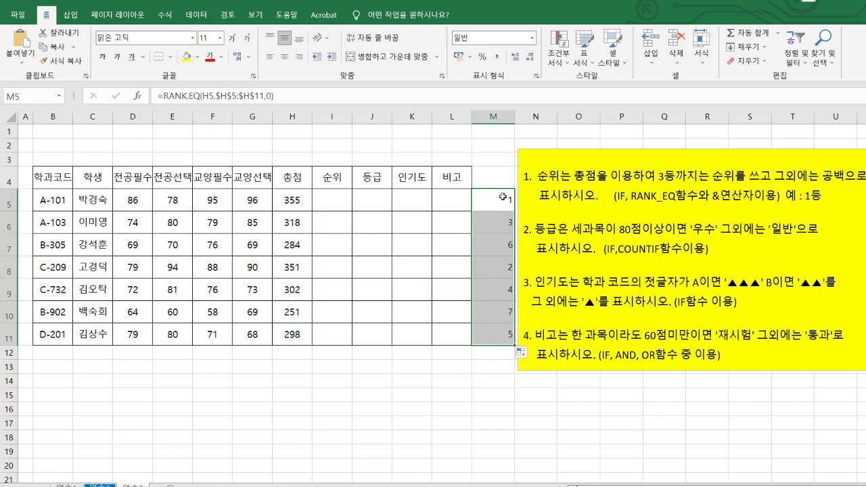
drag(502, 196, 499, 341)
key(Delete)
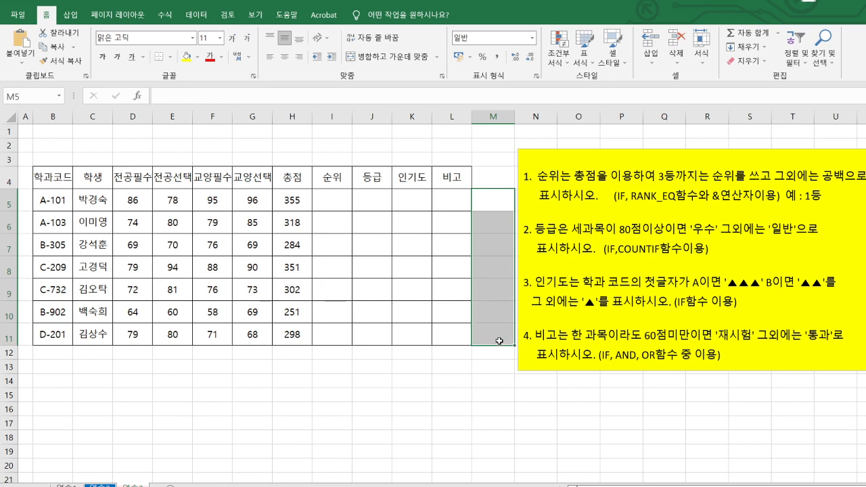
Step: Start an IF formula in cell I5 under 순위 and nest the RANK.EQ function as its logical test
click(332, 197)
text(=)
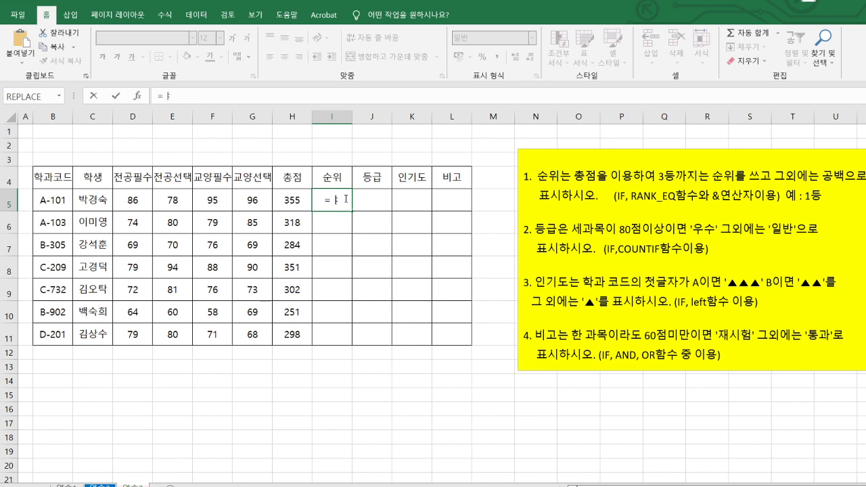
text(if)
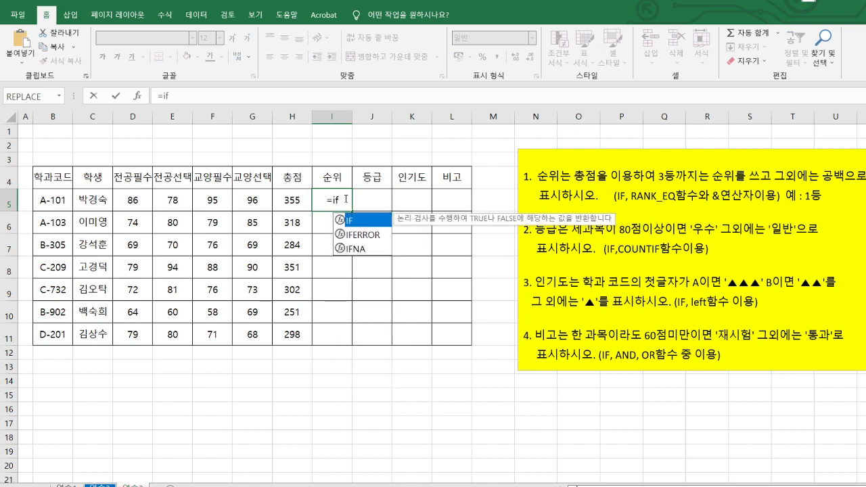
key(Tab)
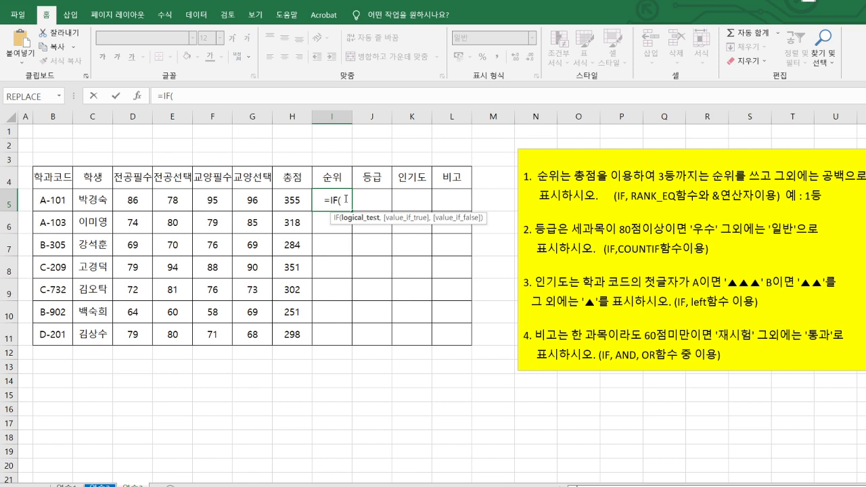
text(r)
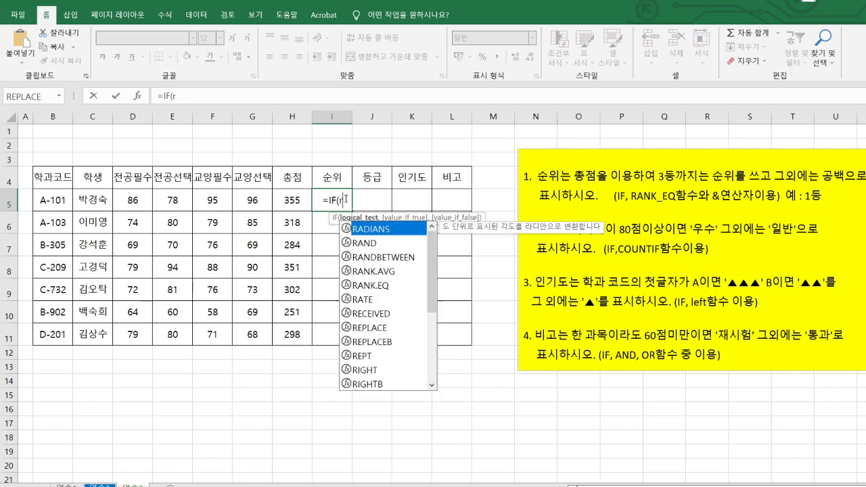
text(an)
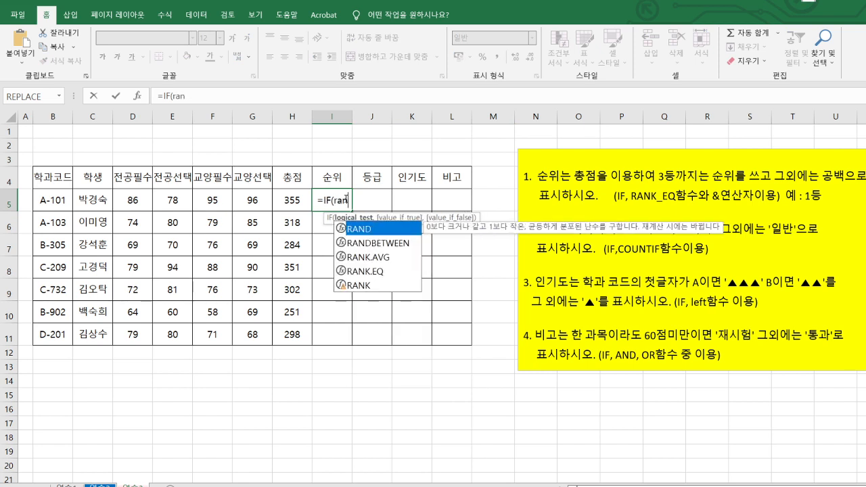
key(Down)
key(Down)
key(Down)
key(Tab)
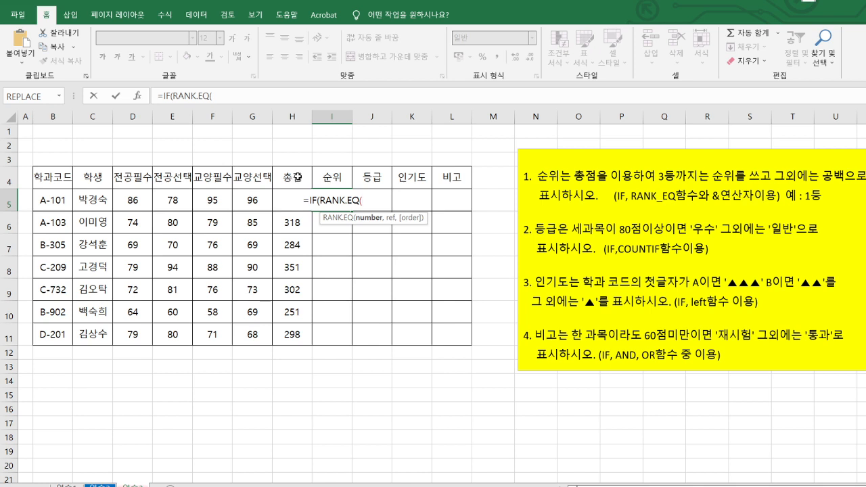
Step: Complete the IF condition in I5 as RANK.EQ(H5,$H$5:$H$11,0)<=3 to test for the top three 총점 ranks
click(296, 177)
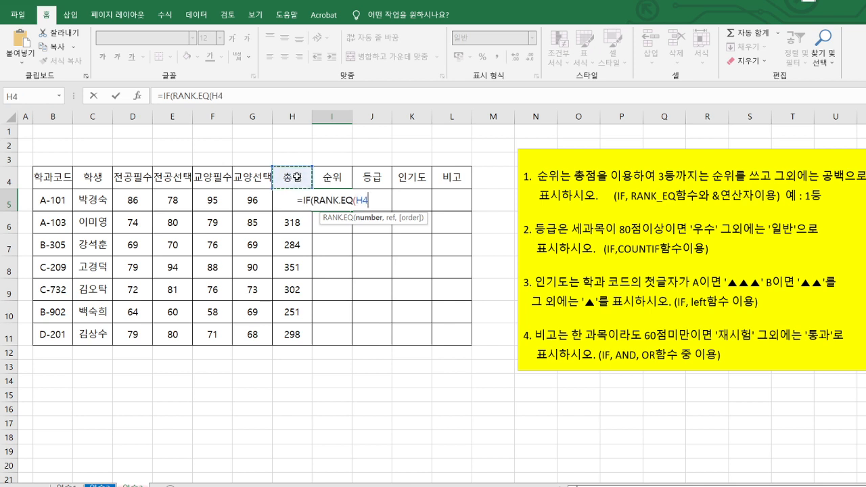
click(292, 224)
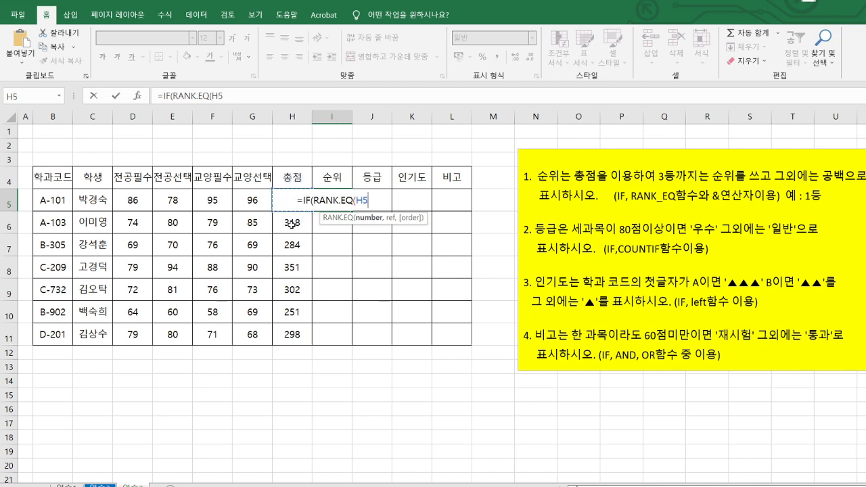
text(,)
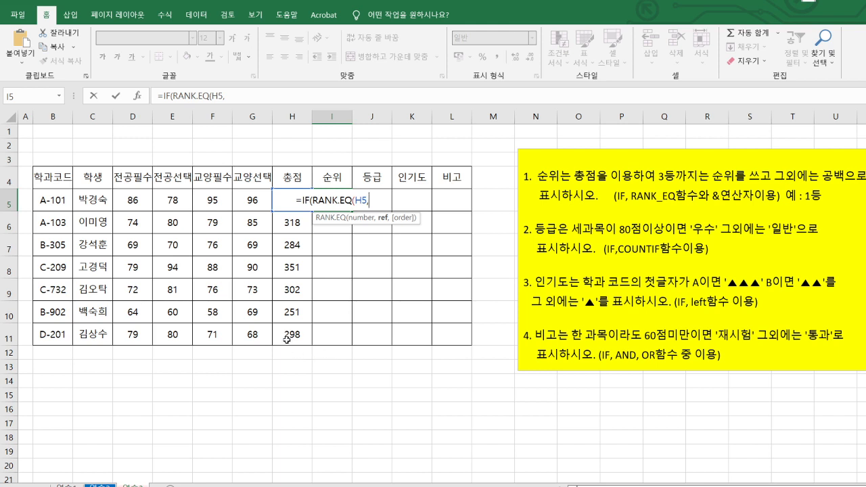
drag(298, 336, 298, 203)
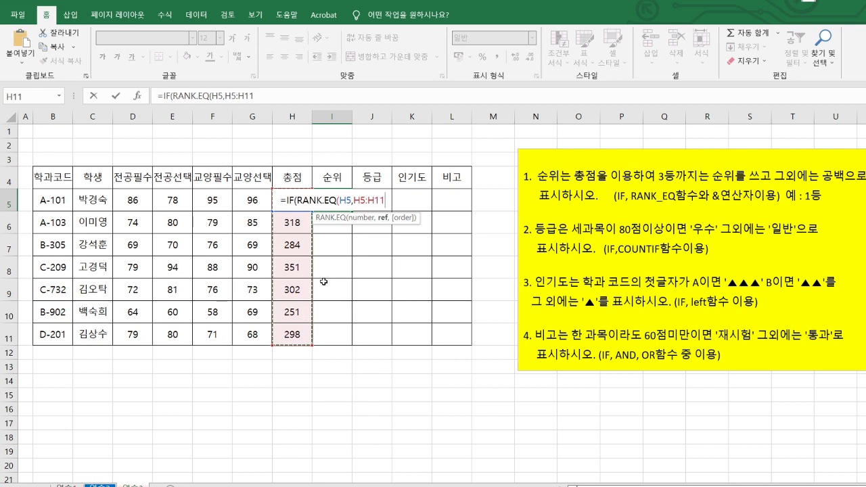
key(F4)
text(,)
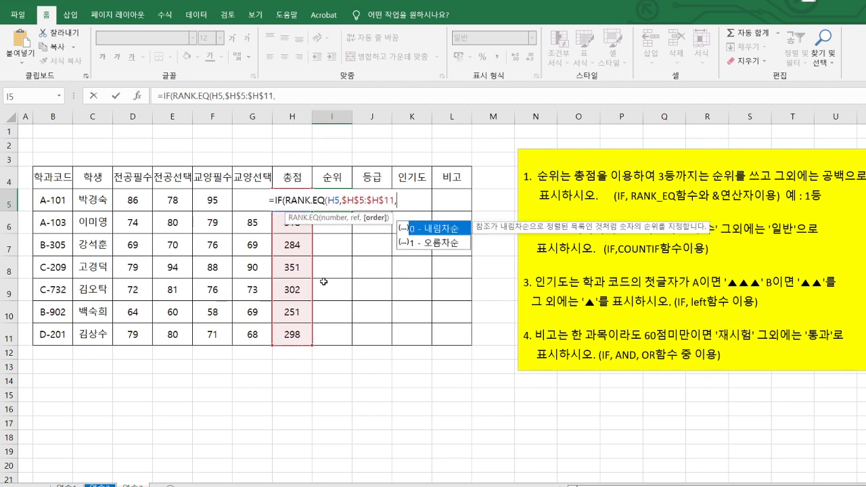
text(0)
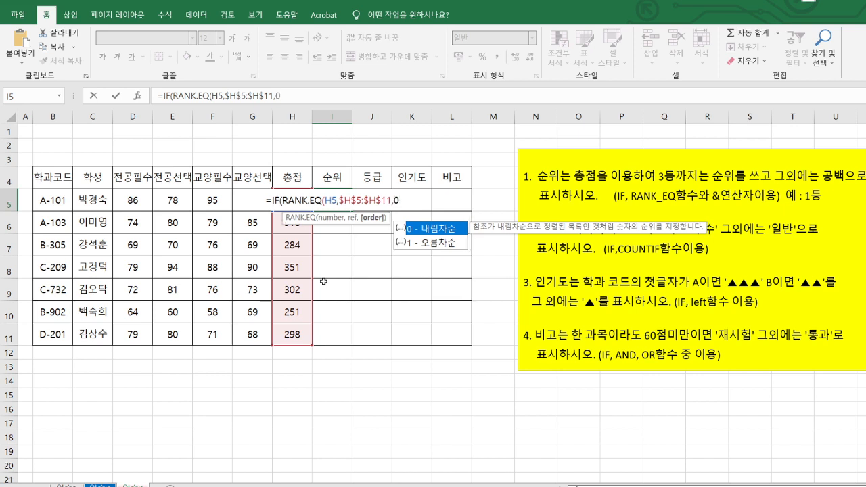
text())
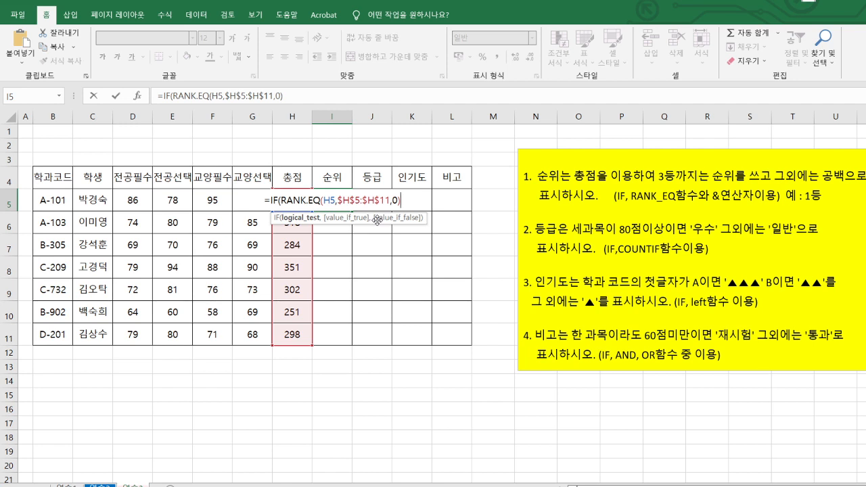
text(<=)
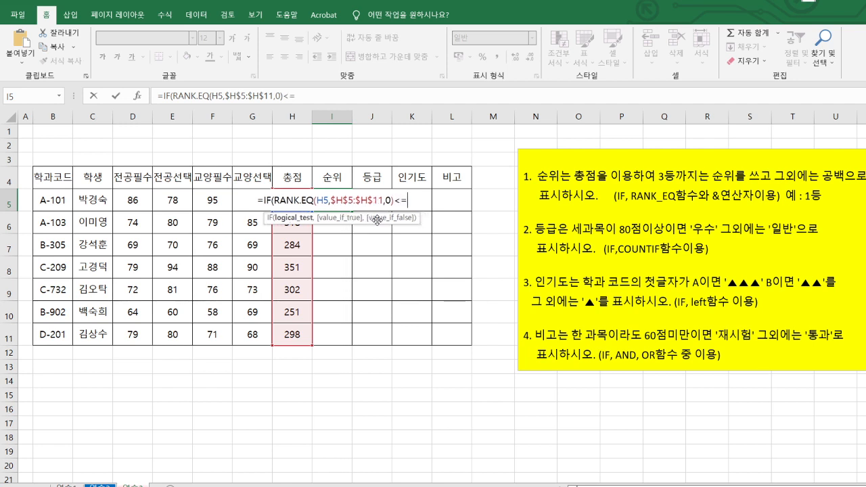
text(3)
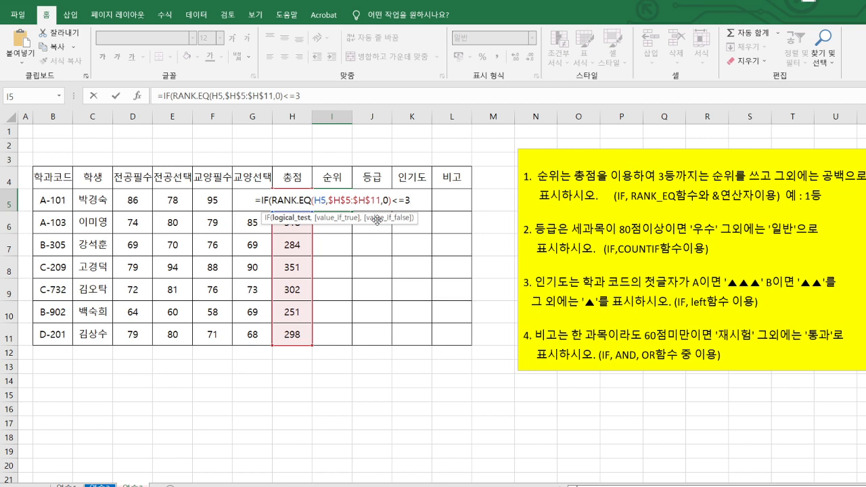
Step: Finish the I5 formula with RANK.EQ(H5,$H$5:$H$11,0)&"등" as the true result and "" as the false result
text(,)
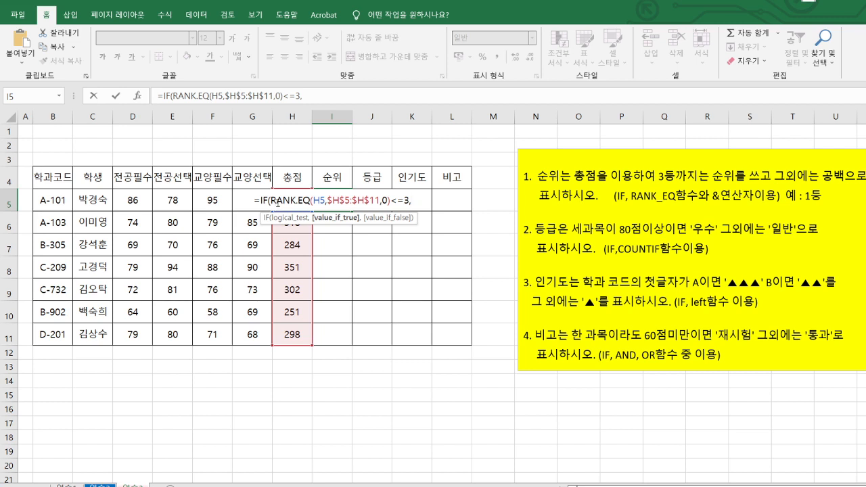
drag(276, 203, 393, 199)
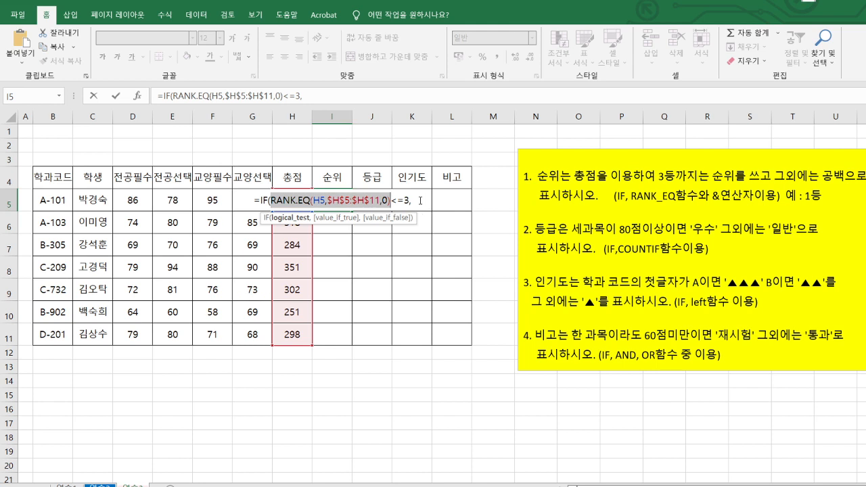
click(421, 201)
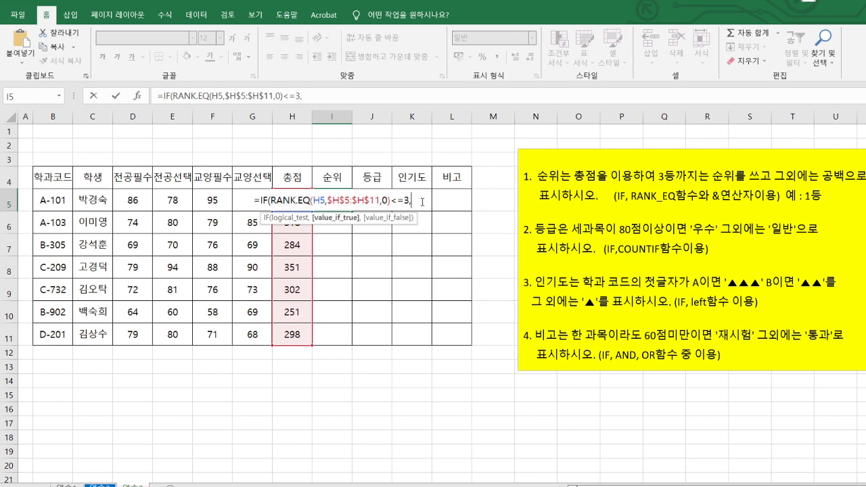
key(ctrl+v)
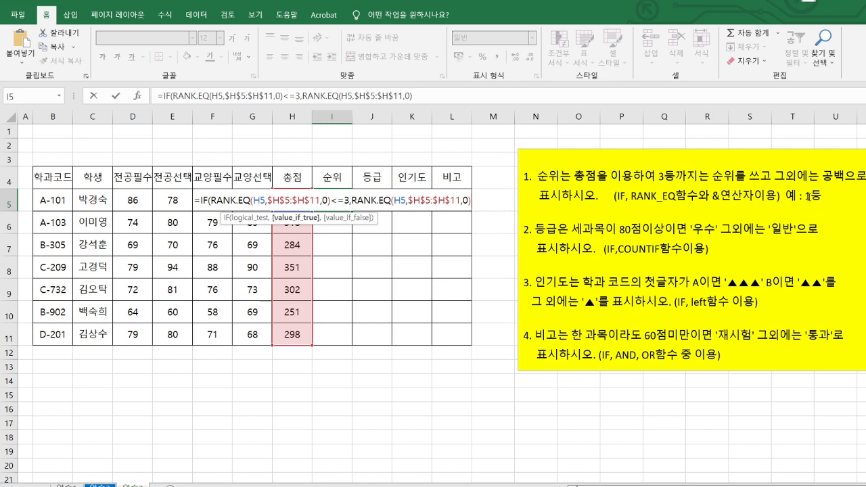
click(428, 96)
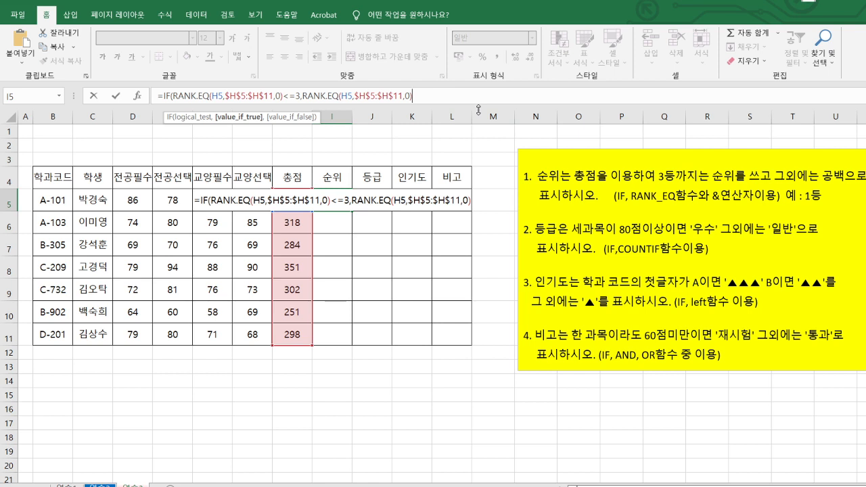
text(&)
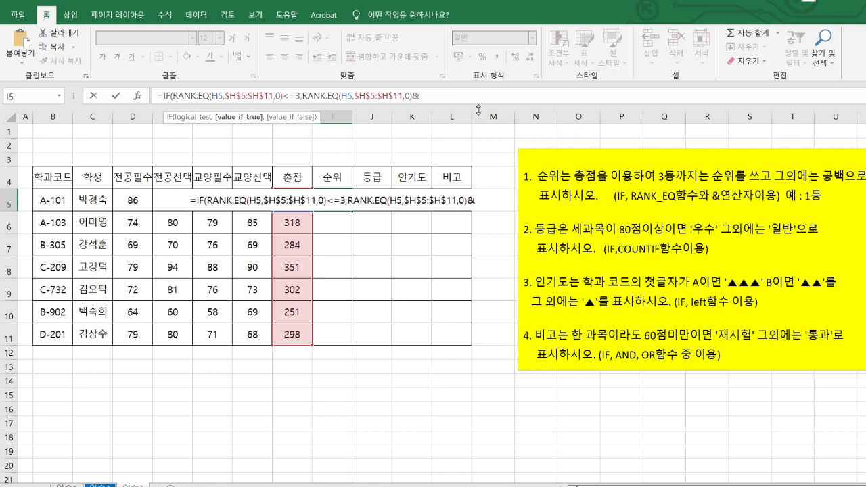
text("등")
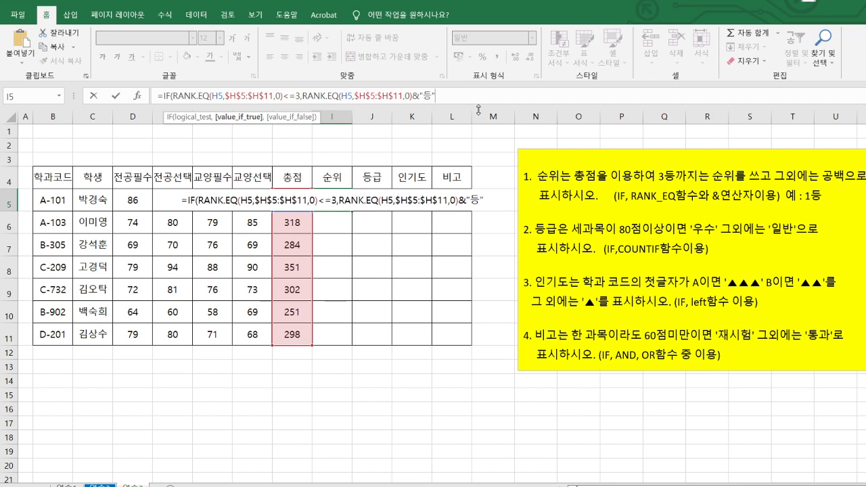
text(,)
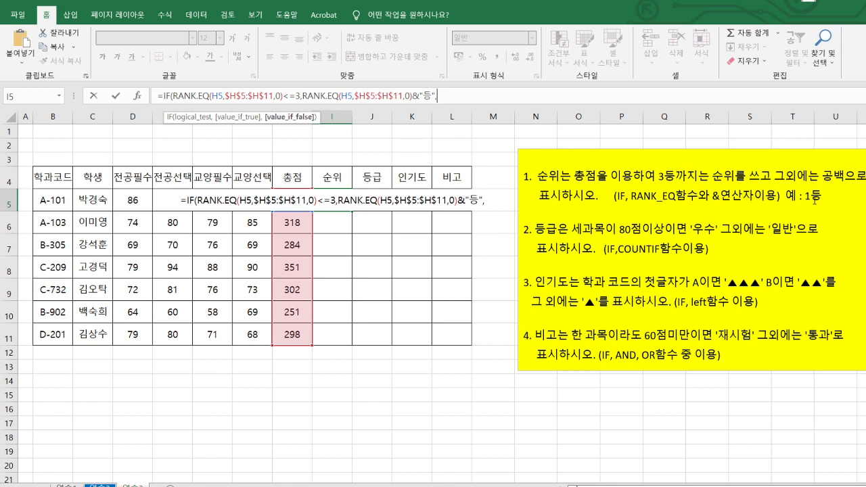
text("")
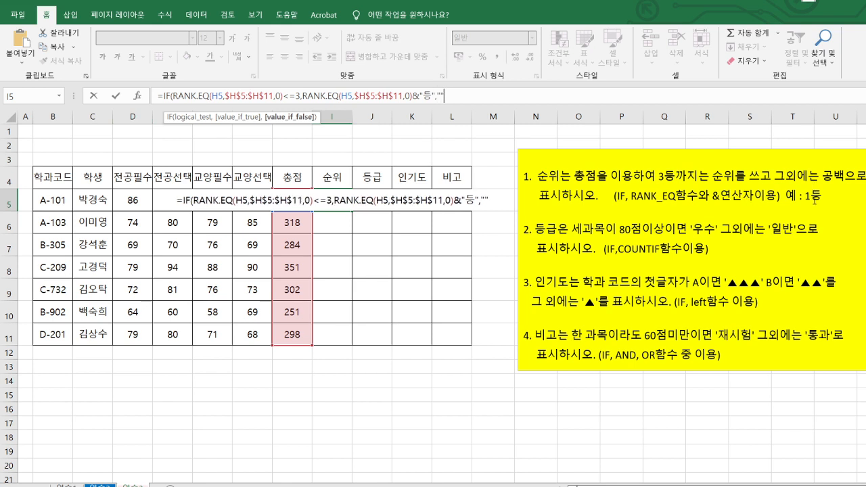
text())
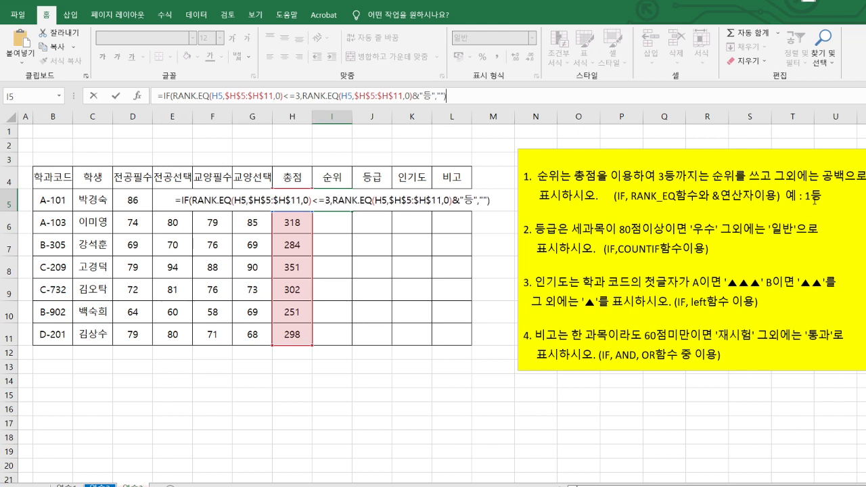
key(Return)
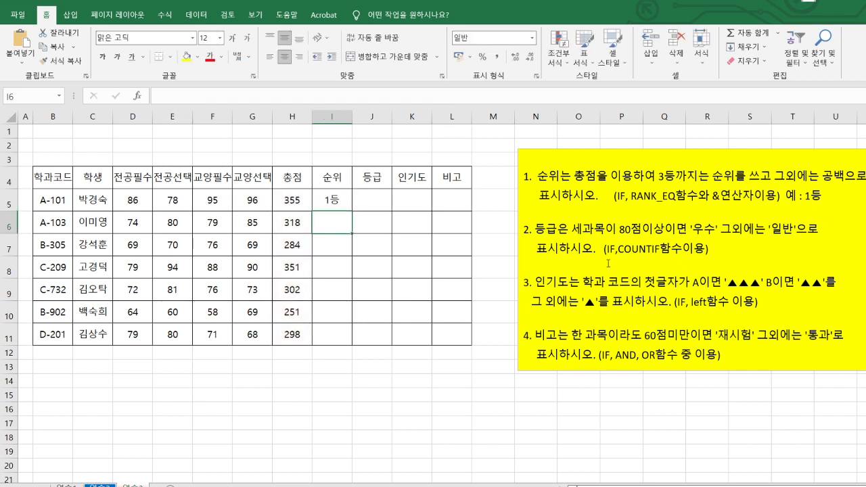
Step: Copy the 순위 formula from I5 down to I11
click(345, 205)
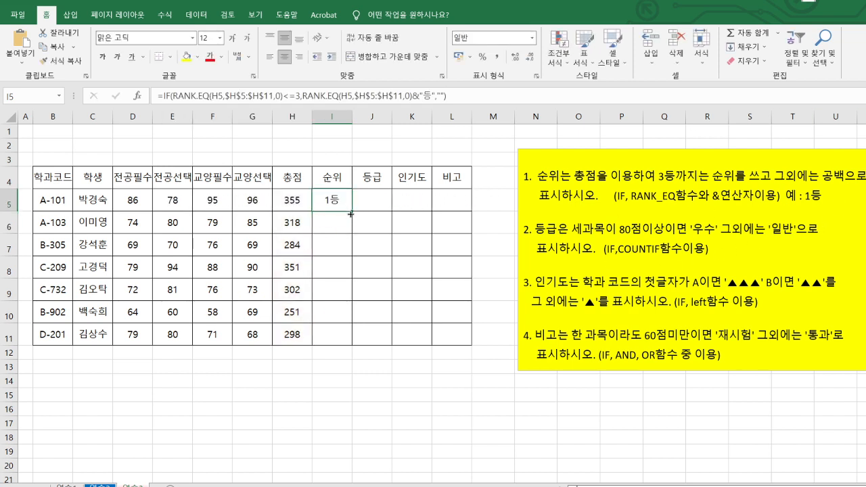
drag(350, 214, 340, 350)
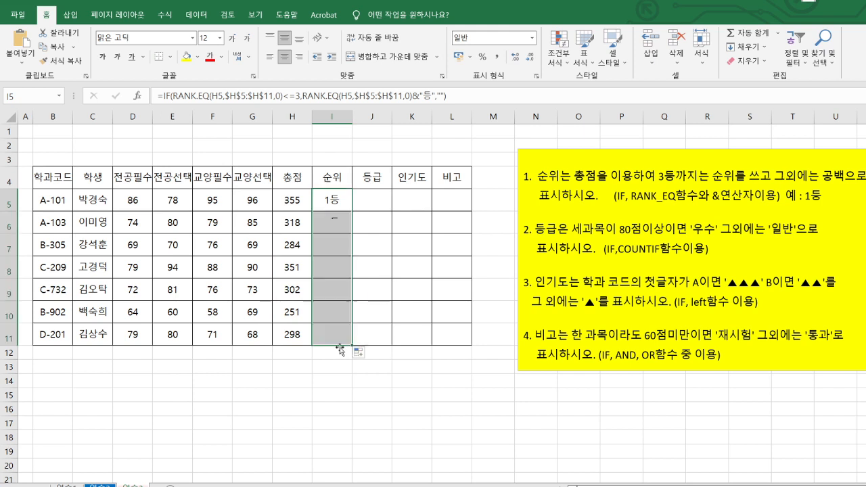
click(499, 276)
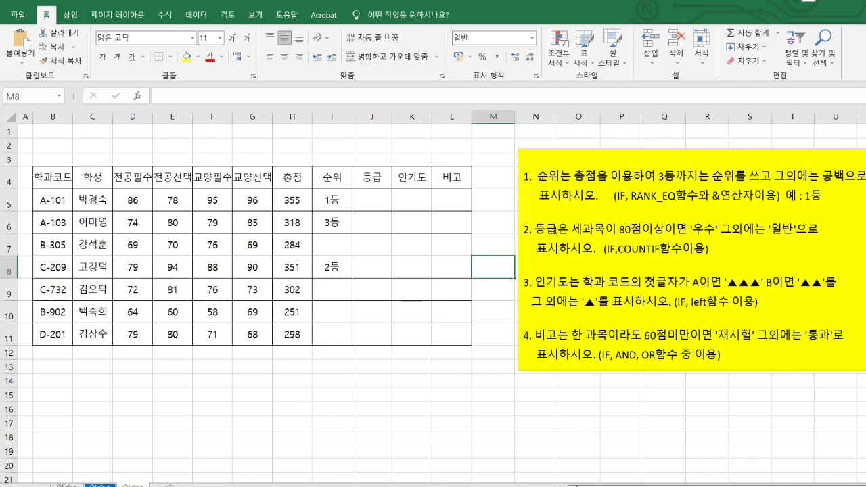
Step: Examine instruction 2 in the yellow text box for the 등급 criteria and the functions it requires
drag(535, 229, 697, 260)
click(694, 259)
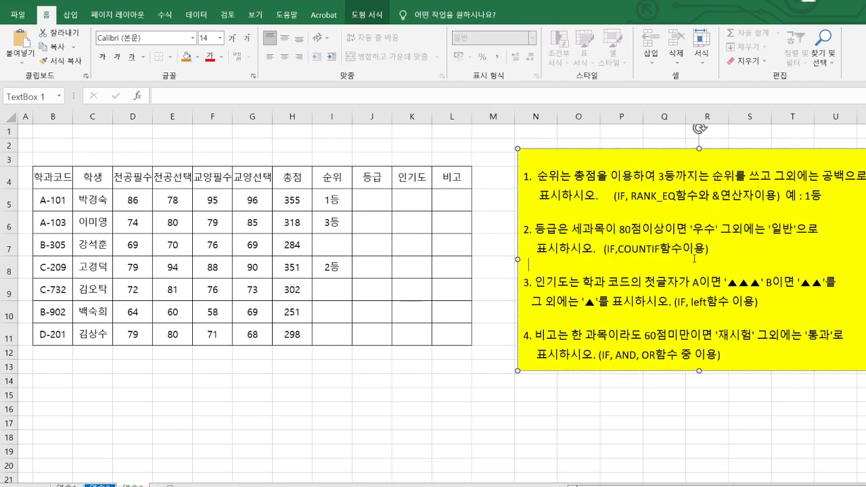
drag(607, 249, 660, 250)
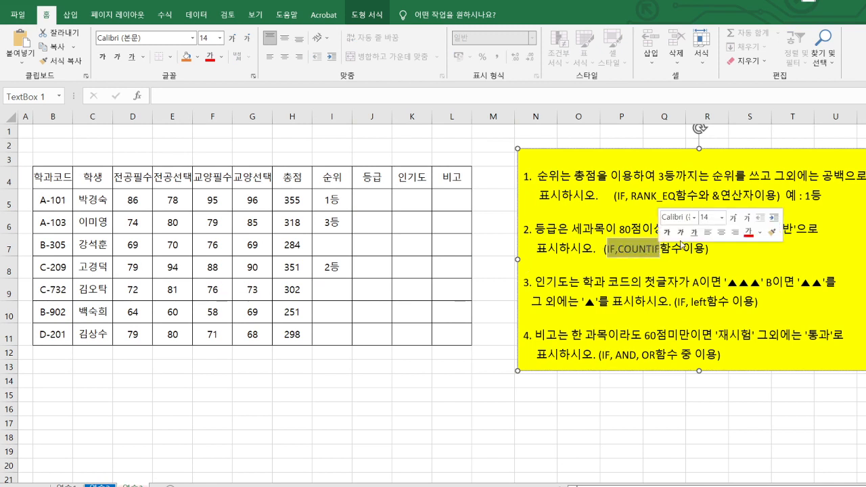
click(621, 230)
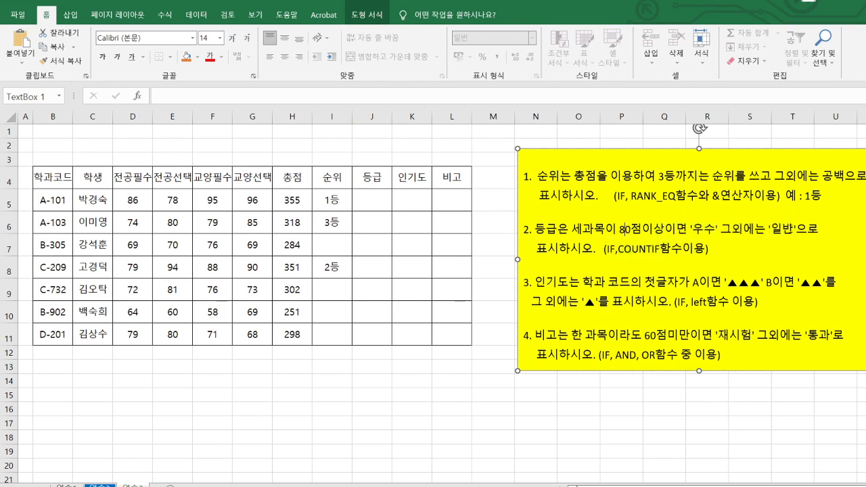
click(738, 246)
click(638, 248)
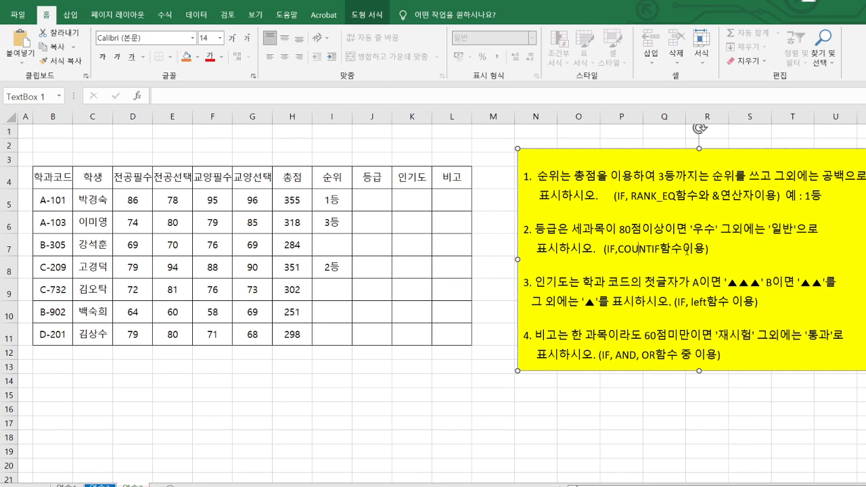
Step: Enter the trial formula =COUNTIF(D5:G5,">=80") in M5 to count the first student's scores of 80 or more
click(492, 202)
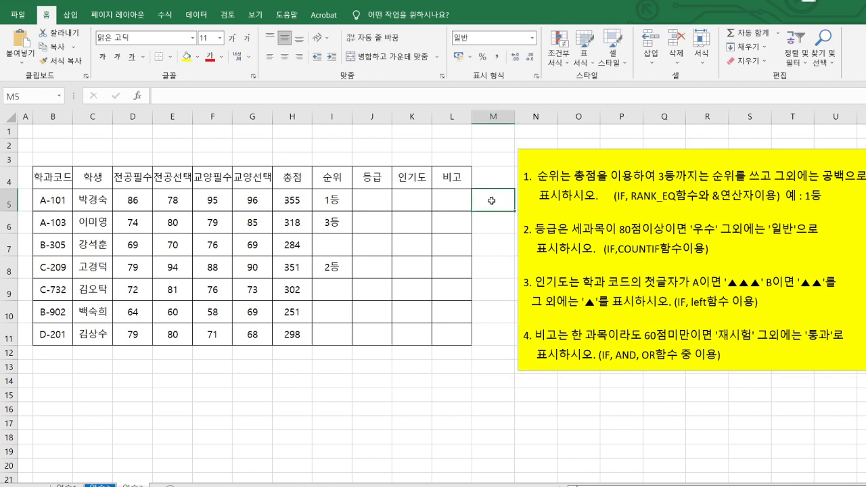
text(=coun)
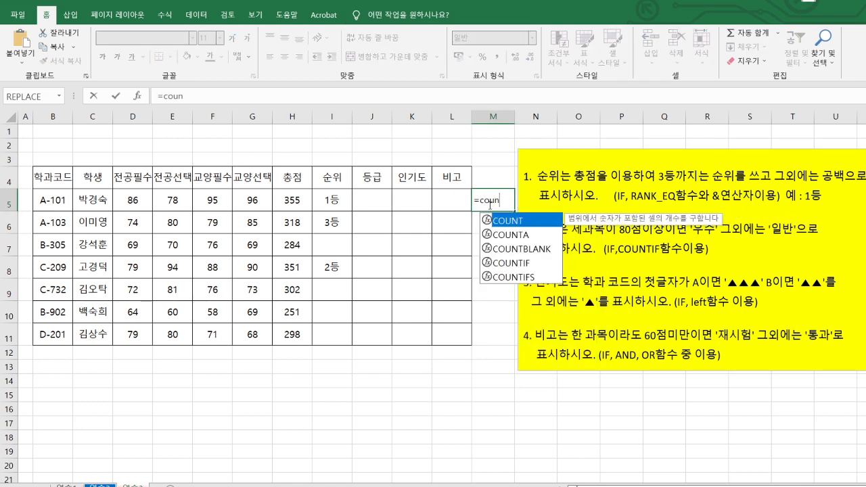
key(Down)
key(Down)
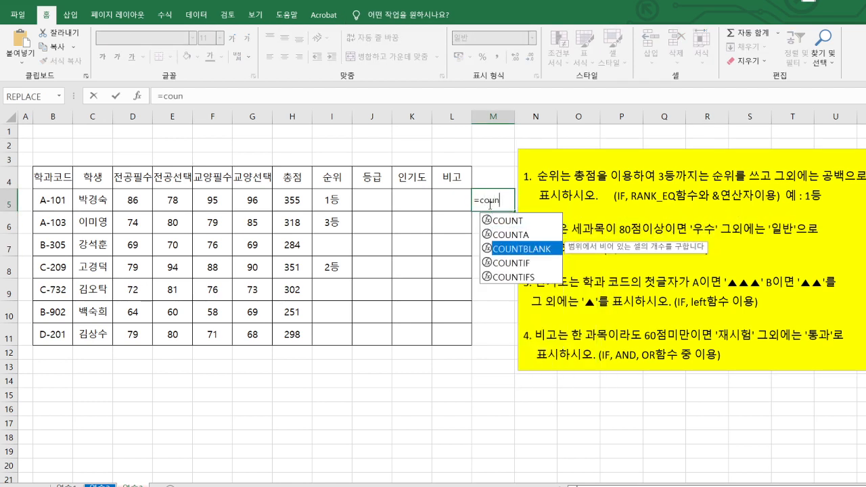
key(Down)
key(Tab)
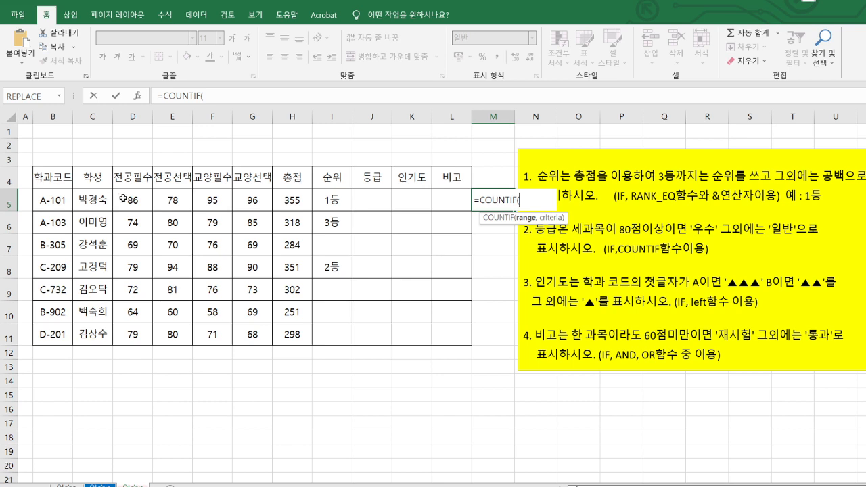
drag(120, 196, 245, 200)
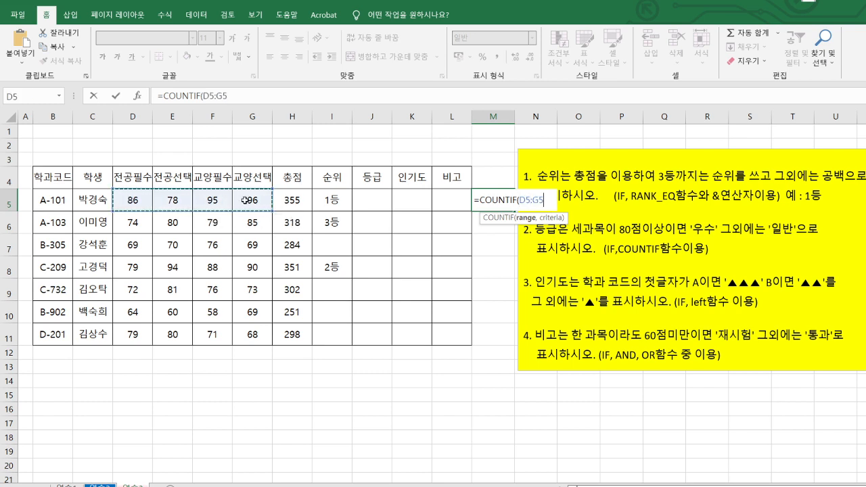
text(,)
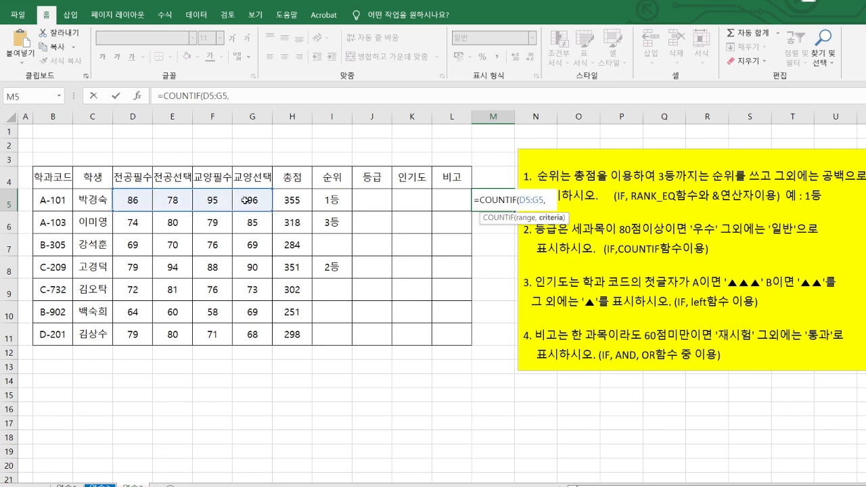
text(">=80)
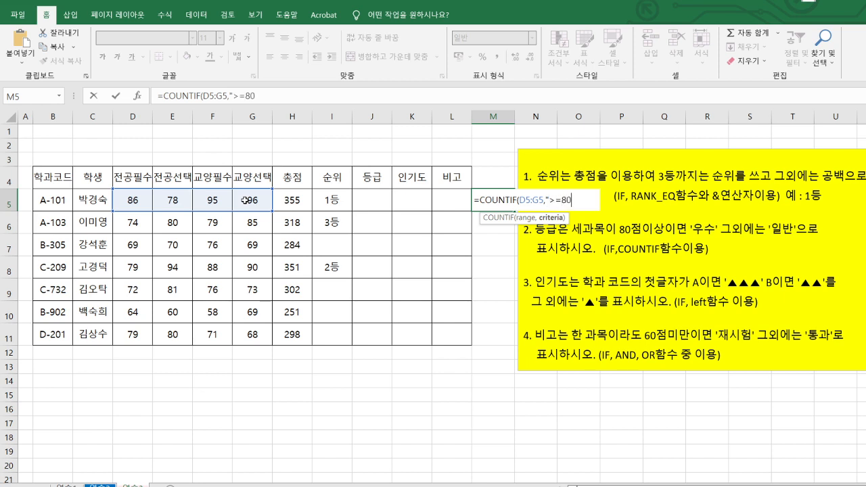
text("))
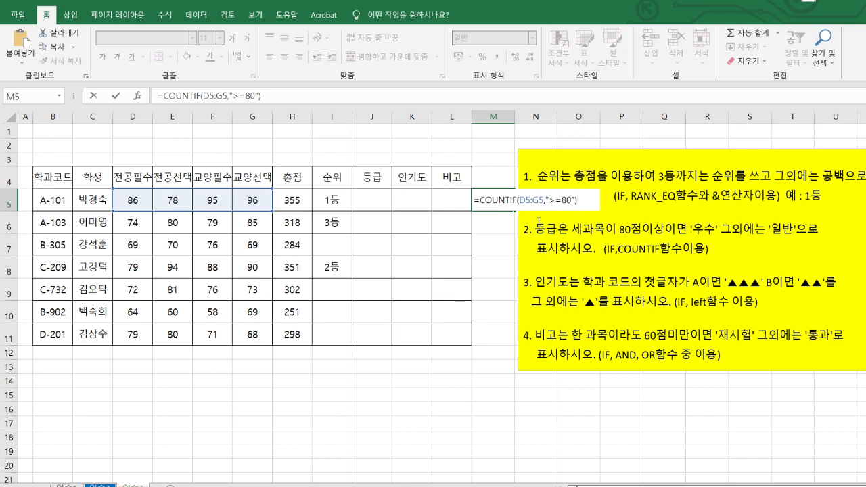
key(Return)
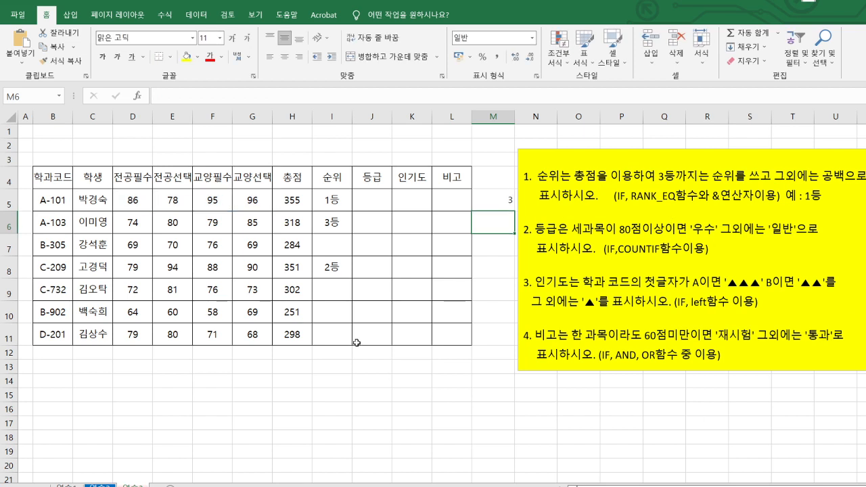
Step: Examine the range and criteria arguments of the trial COUNTIF formula in M5
click(501, 198)
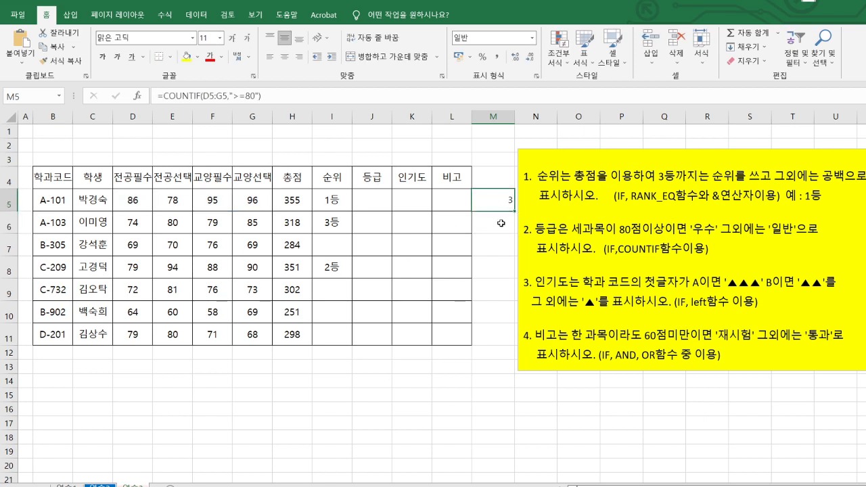
click(210, 96)
drag(213, 96, 220, 96)
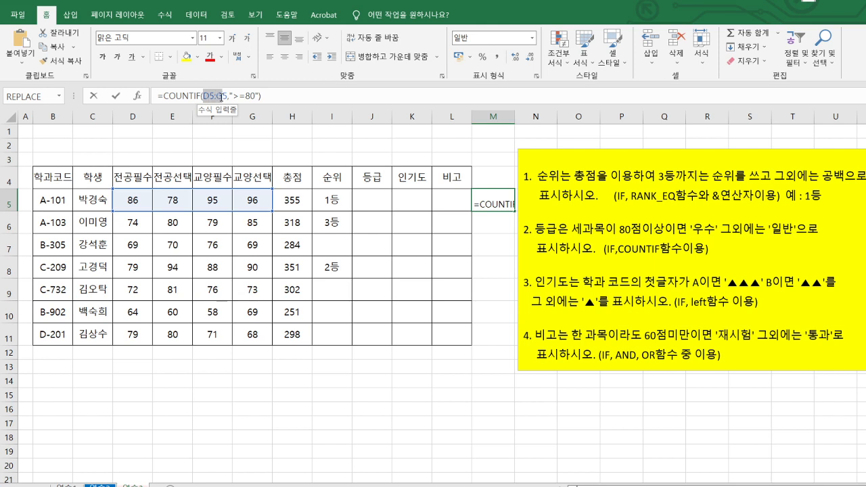
click(252, 96)
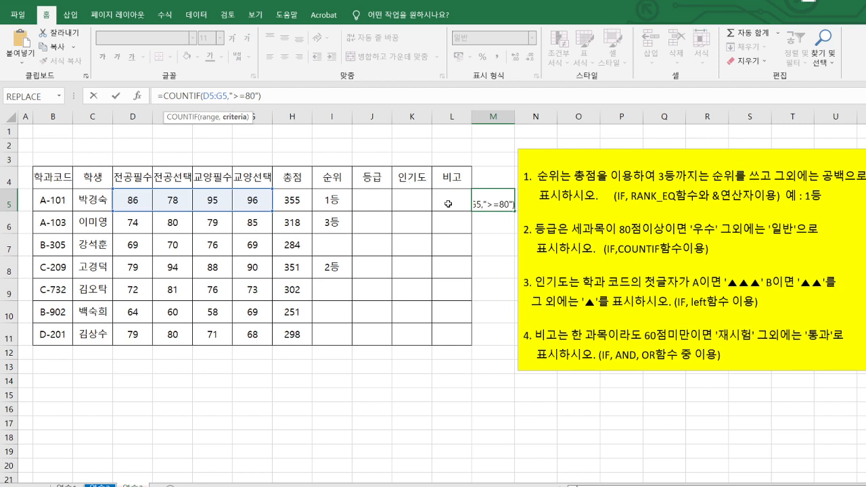
key(Return)
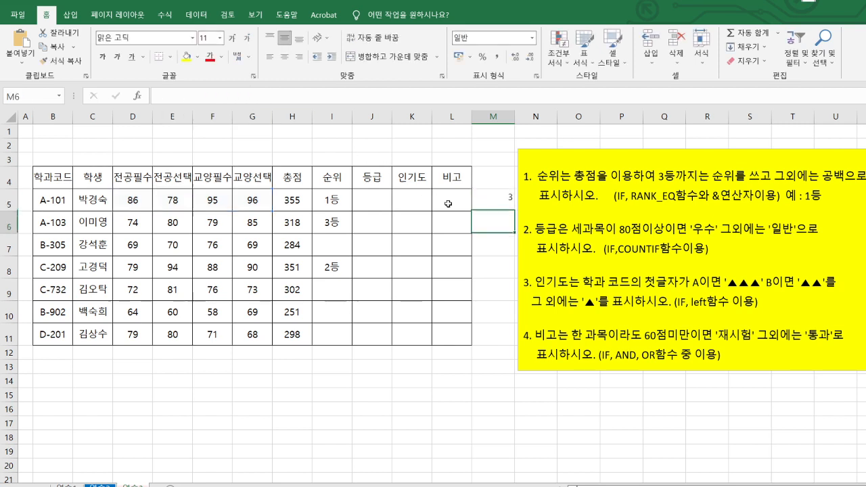
Step: Copy the trial COUNTIF formula from M5 down to M11 and check the counts against the scores in rows 5 to 7
click(509, 199)
drag(514, 211, 500, 339)
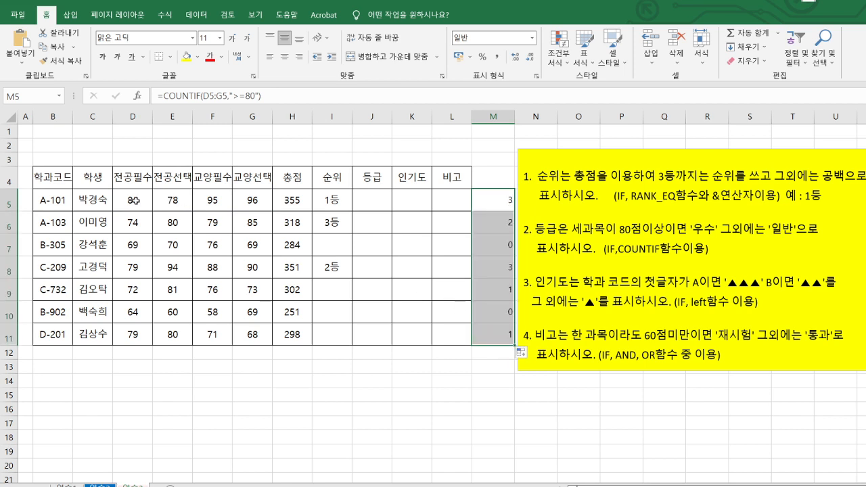
drag(135, 200, 266, 201)
drag(124, 226, 271, 222)
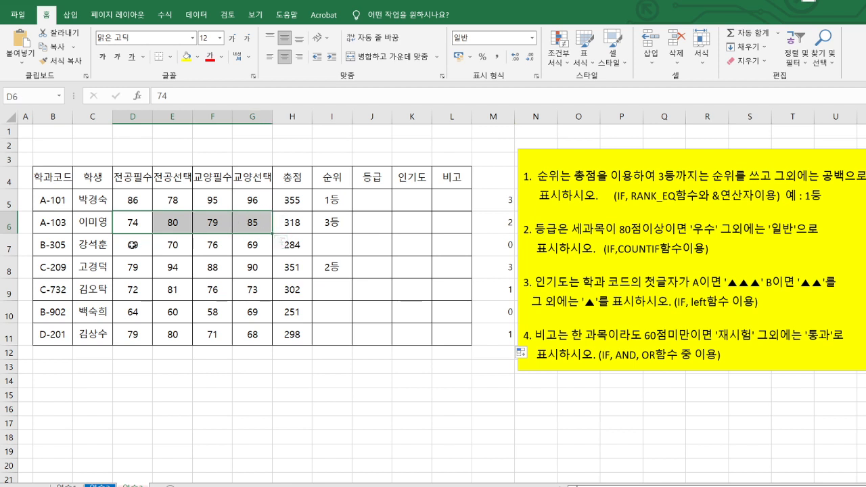
drag(132, 246, 227, 249)
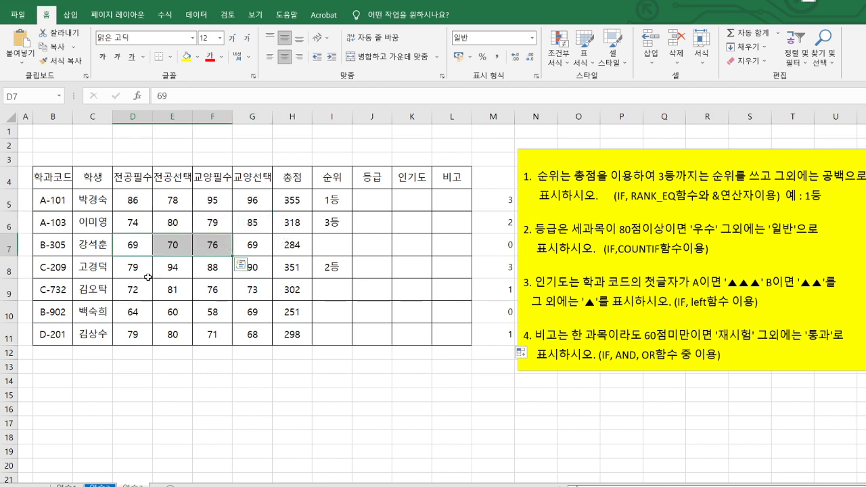
Step: Clear the trial COUNTIF formulas from M5:M11
drag(502, 199, 507, 331)
key(Delete)
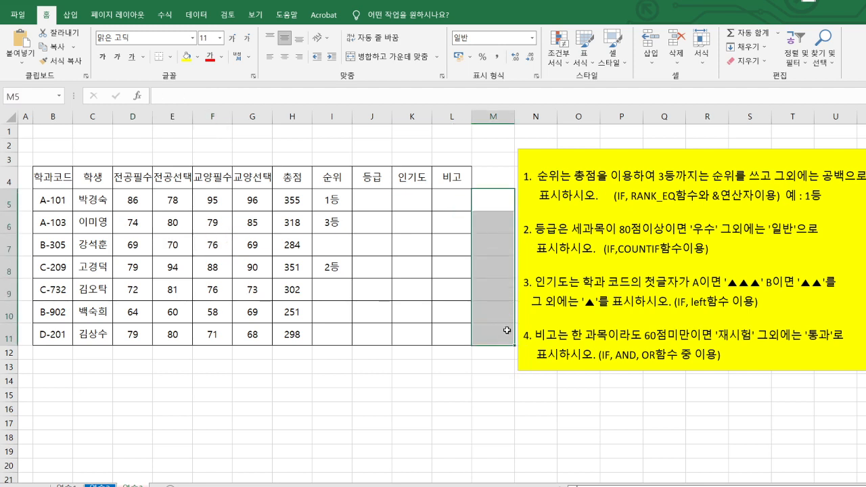
Step: Start the 등급 formula in J5 as an IF with a nested COUNTIF as its logical test
click(359, 192)
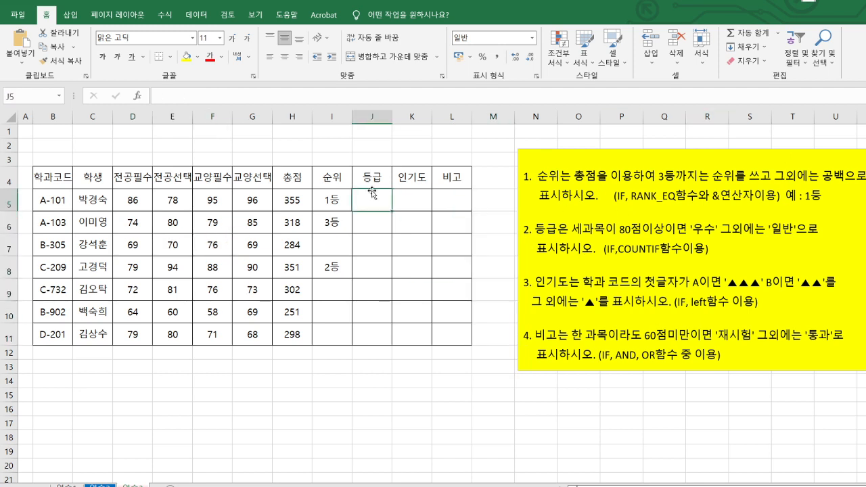
text(=)
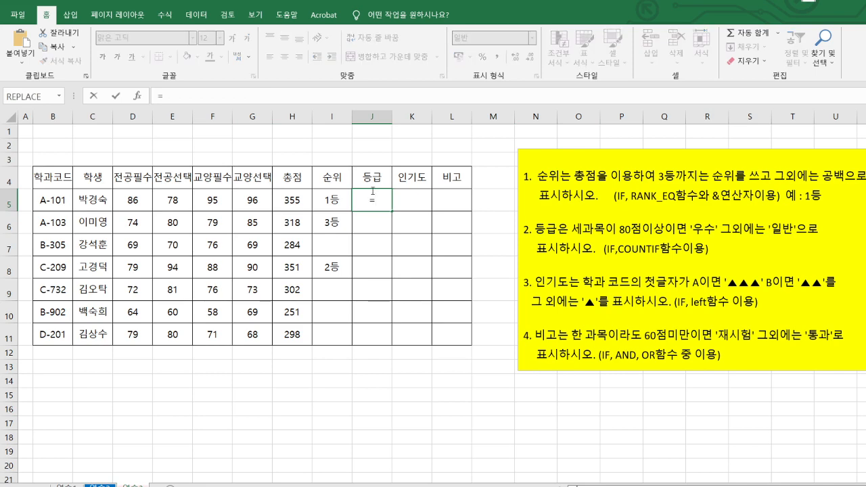
text(i)
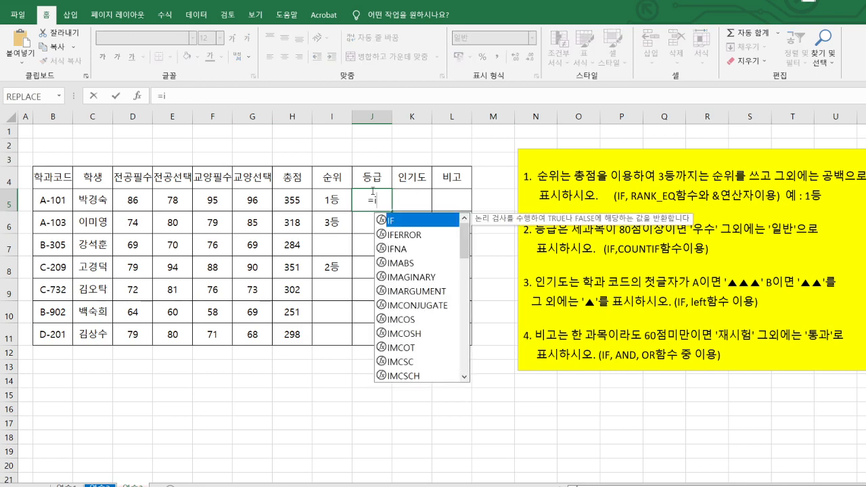
key(Tab)
text(coun)
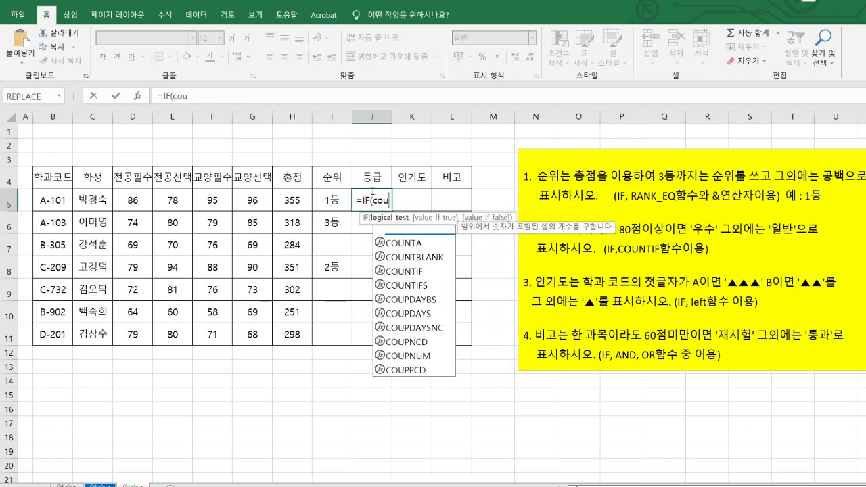
key(Down)
key(Down)
key(Down)
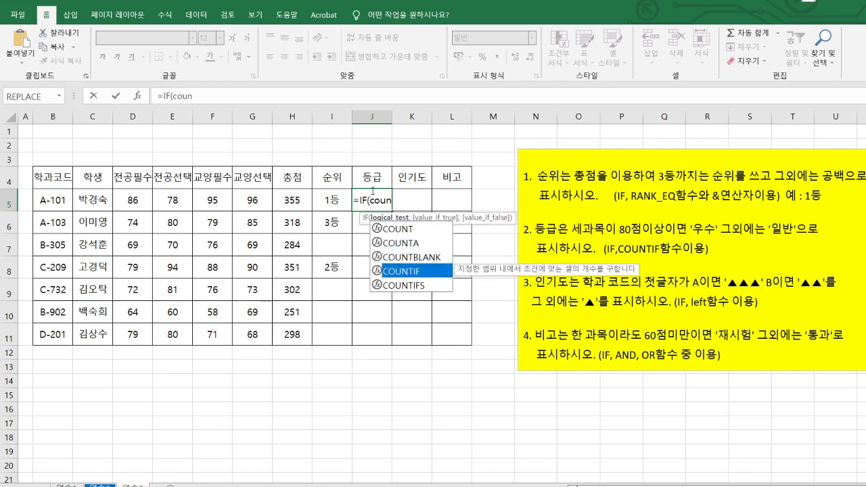
key(Tab)
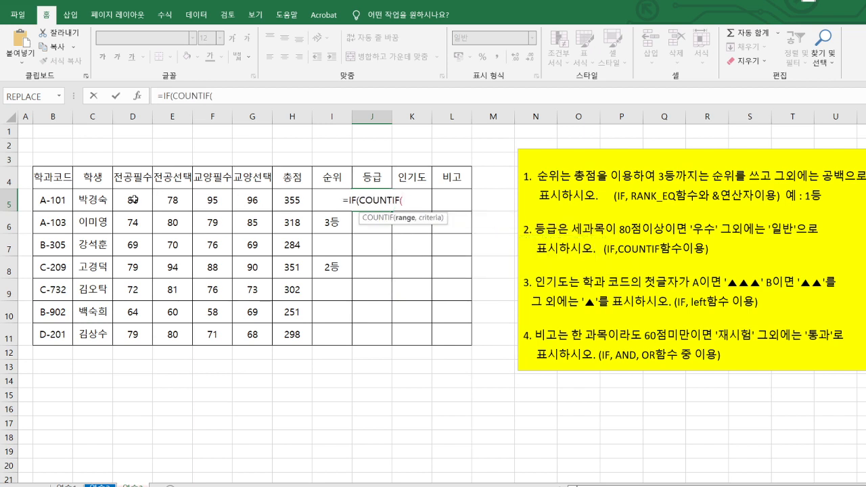
Step: Complete the IF condition in J5 as COUNTIF(D5:G5,">=80")=3 to test for three subjects scoring at least 80
drag(130, 198, 259, 201)
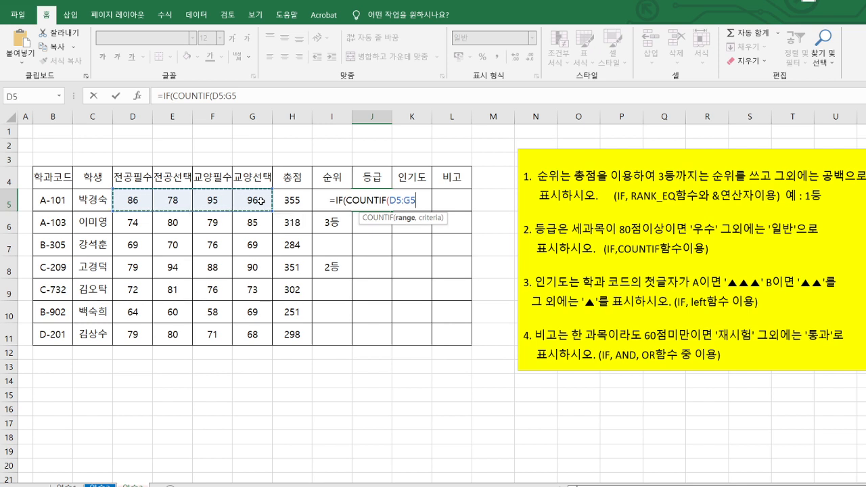
text(,)
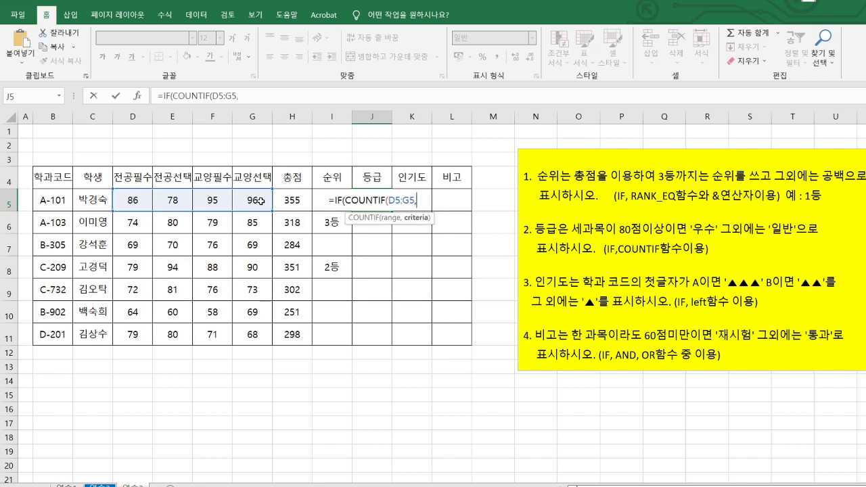
text(">)
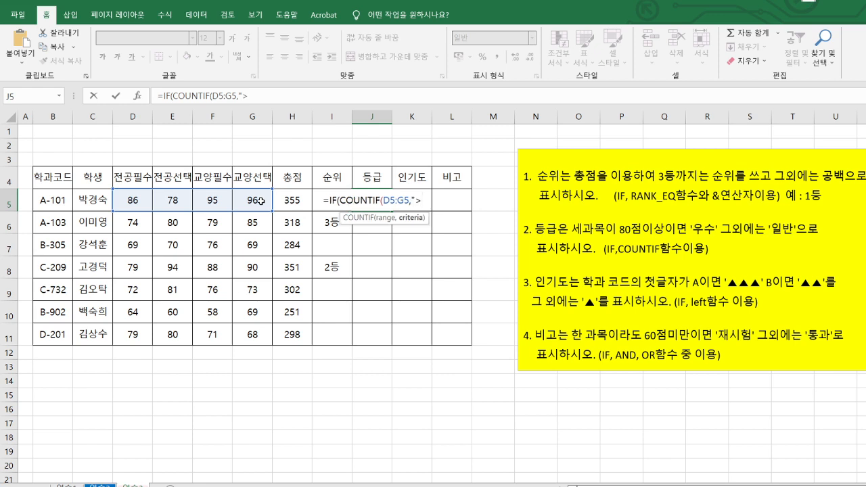
text(=80)
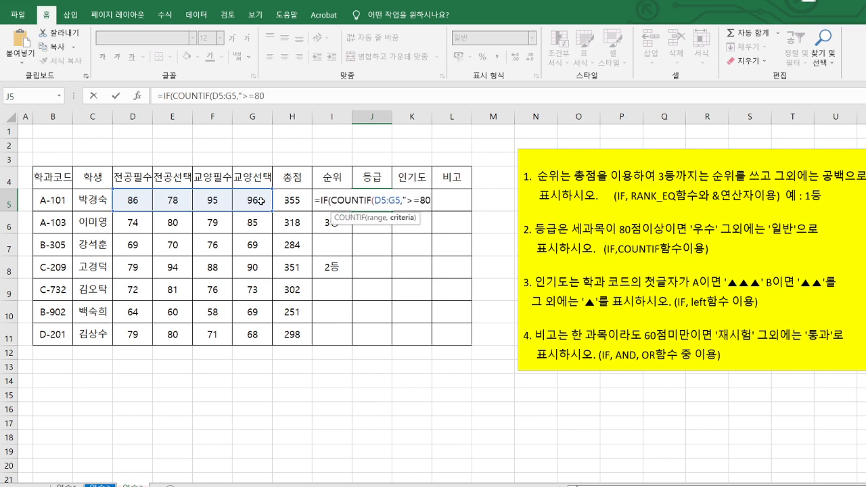
text("))
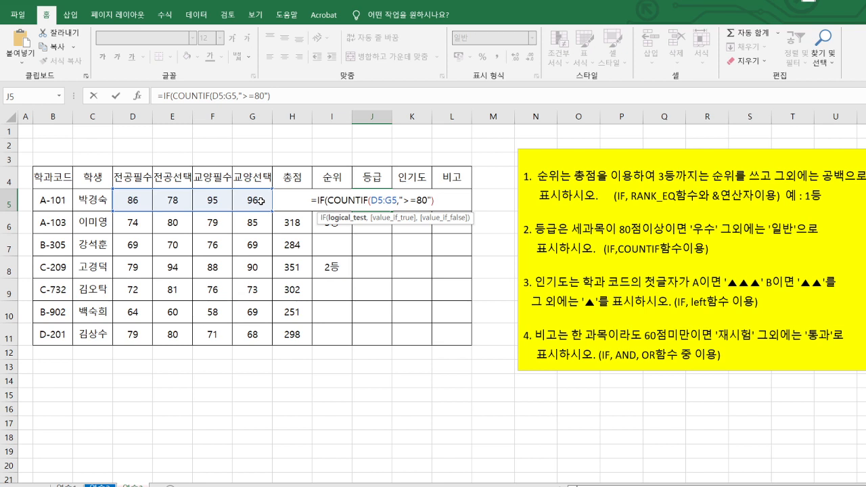
text(=3)
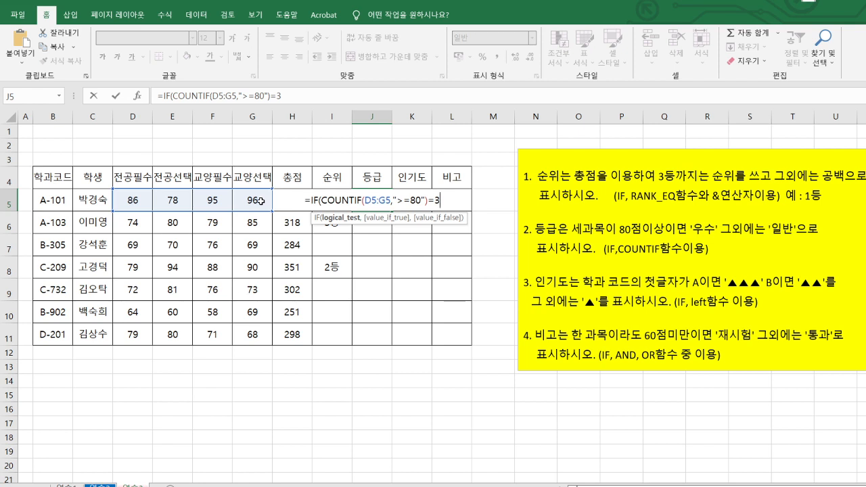
Step: Finish the J5 formula so the IF returns "우수" when the condition is met and "일반" otherwise
text(,)
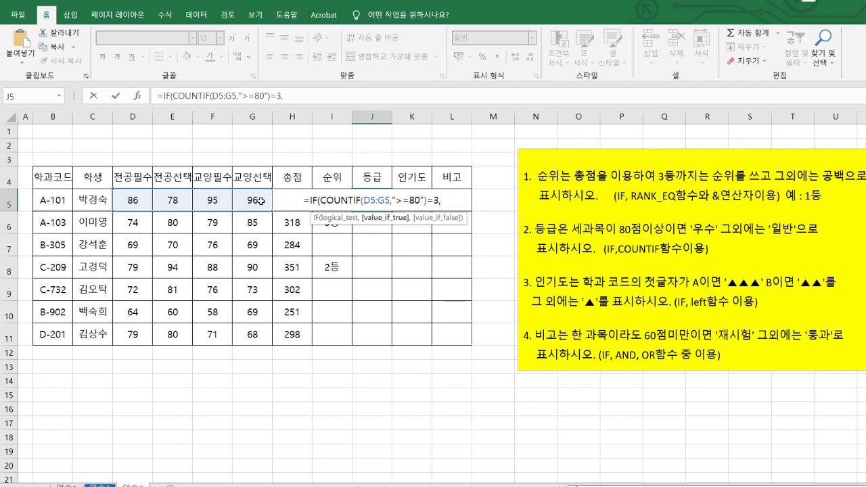
text(")
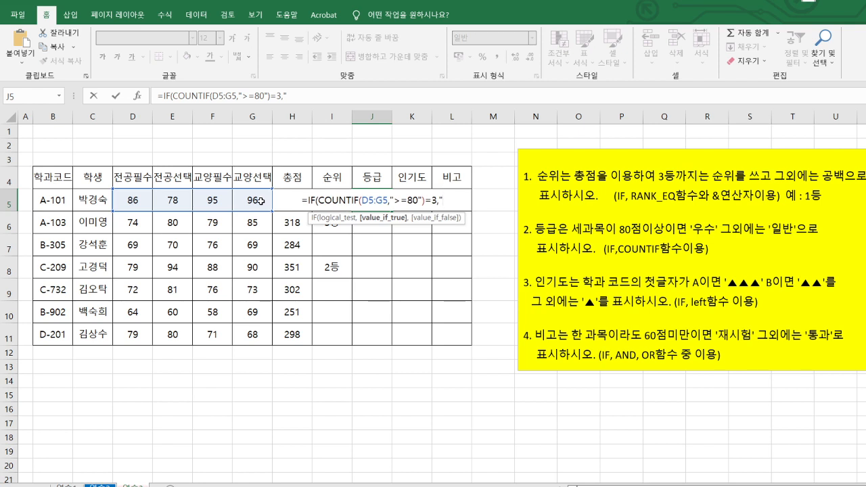
text(우수")
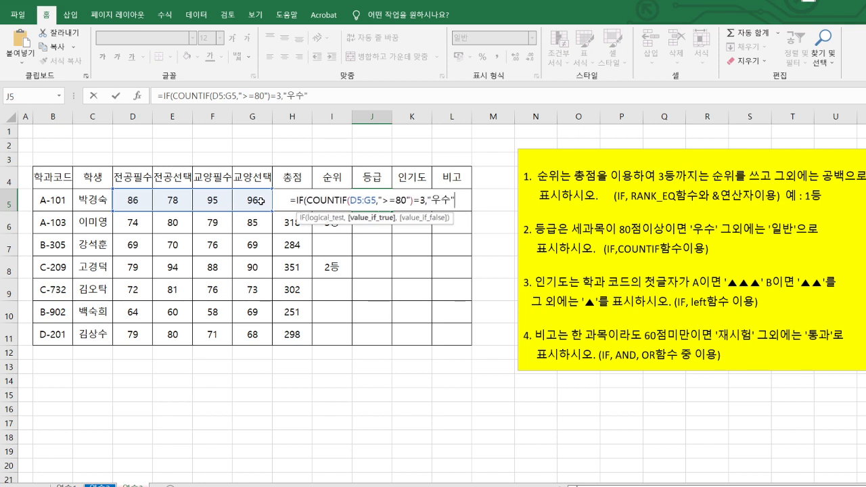
text(,)
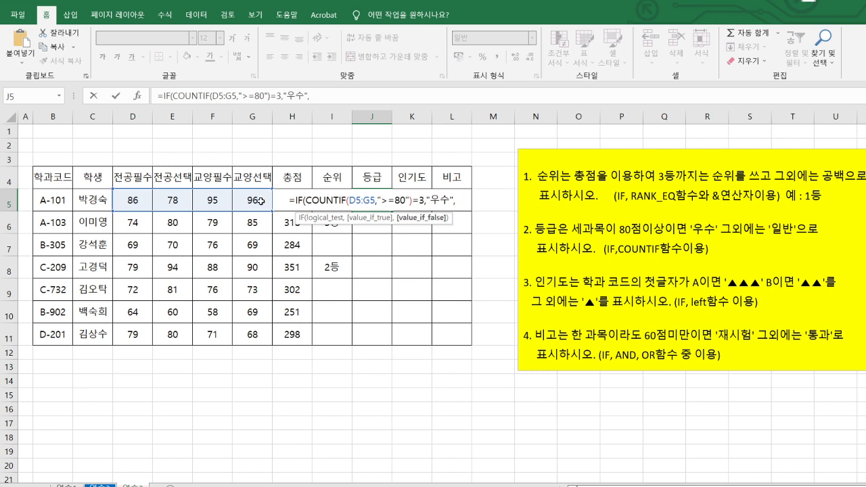
text(ㅇ)
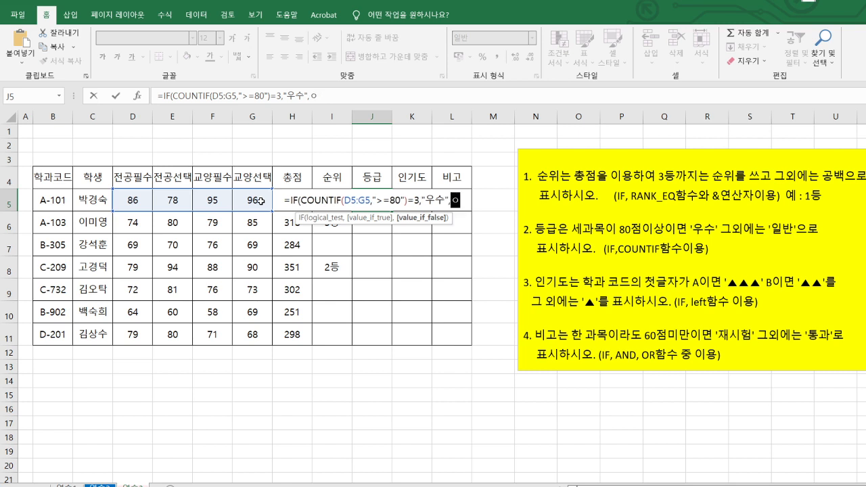
key(BackSpace)
text("일반)
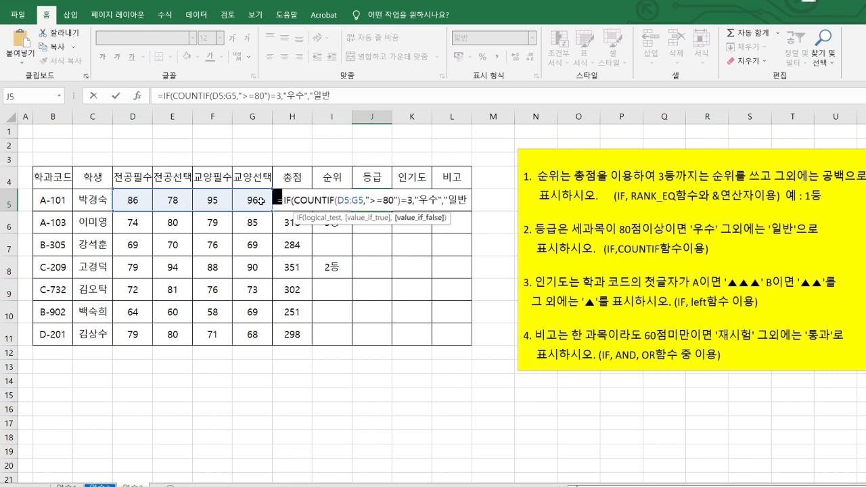
text("))
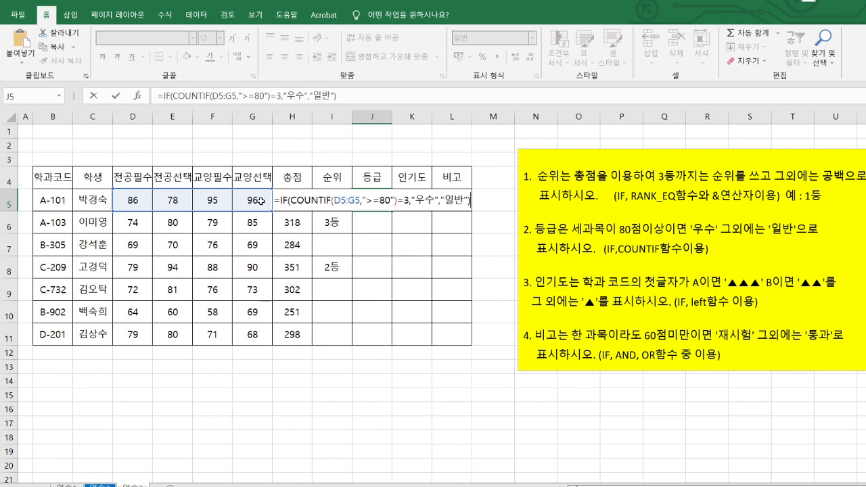
key(Return)
Step: Copy the 등급 formula from J5 down to J11 and check the grades against the scores in rows 5 and 8
click(367, 203)
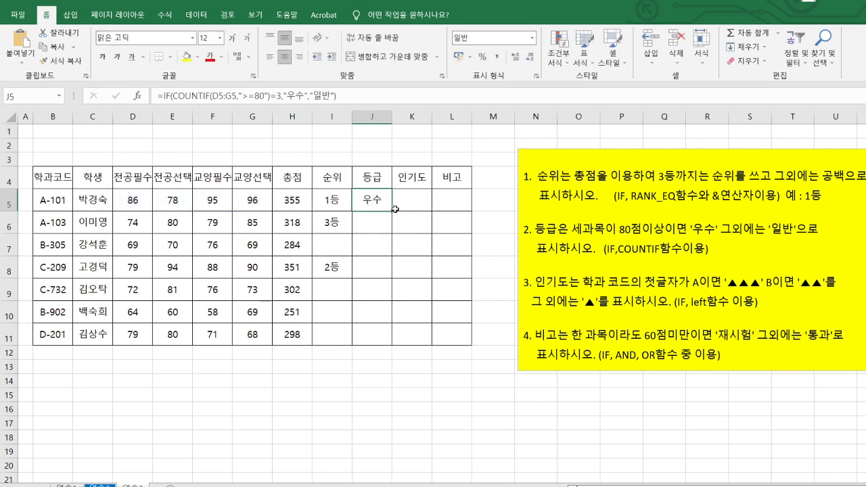
double_click(392, 211)
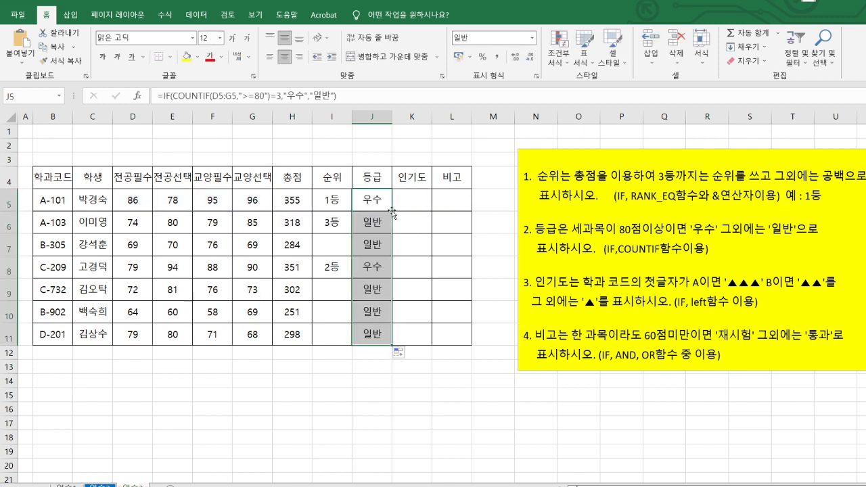
drag(142, 203, 257, 216)
drag(148, 271, 261, 268)
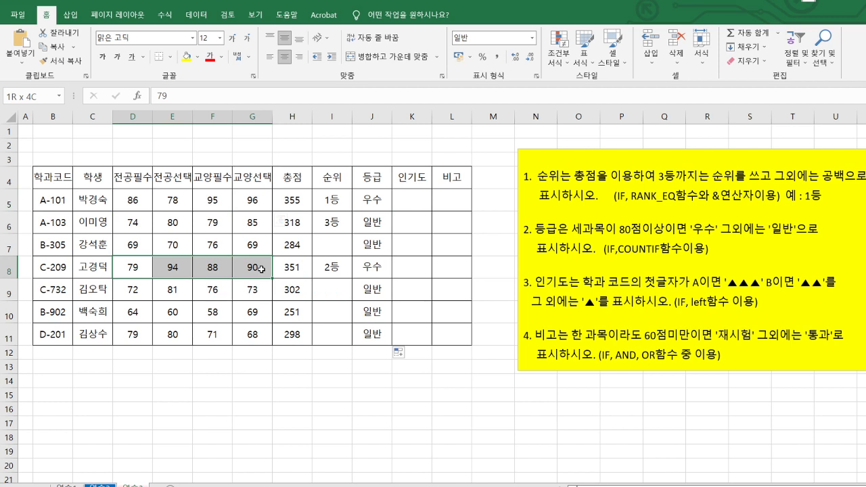
click(261, 269)
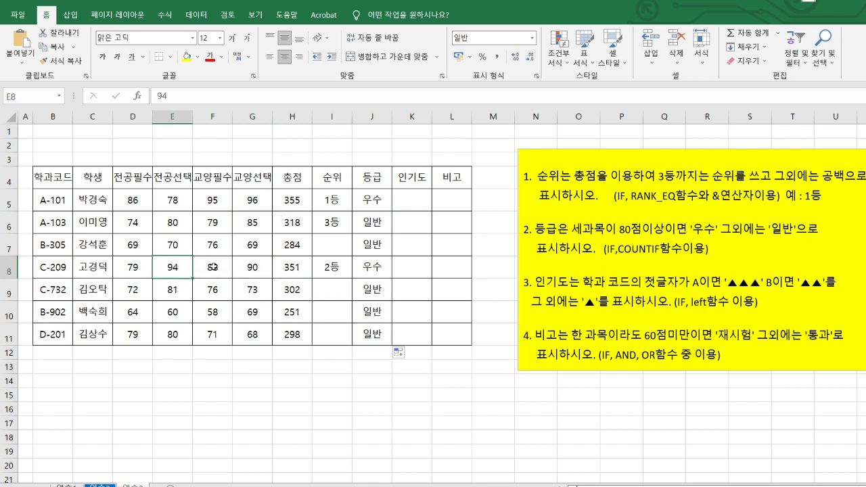
click(371, 268)
click(373, 203)
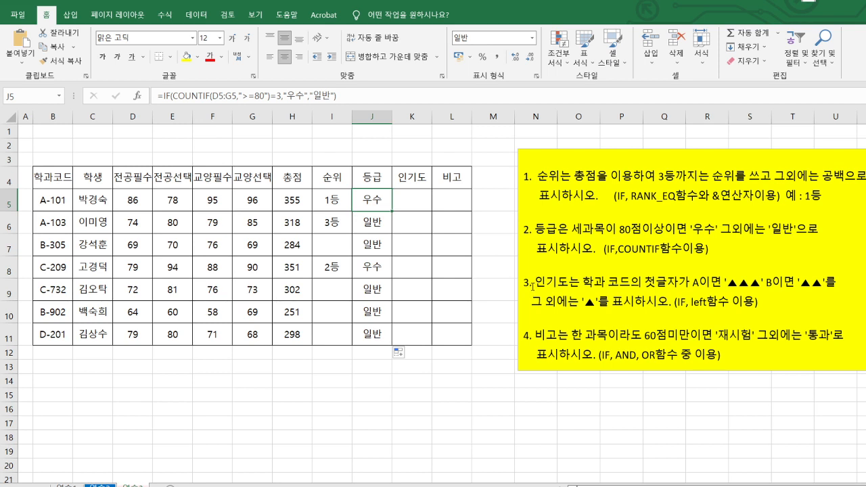
Step: Read instruction 3 in the yellow text box for the 인기도 rules on the code's first letter, the triangle symbols and the required functions
click(537, 284)
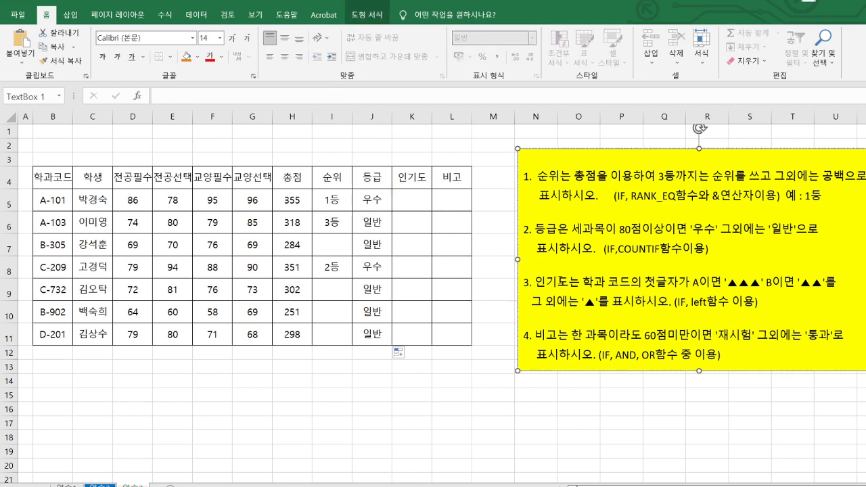
drag(535, 282, 670, 280)
click(743, 289)
drag(746, 289, 772, 288)
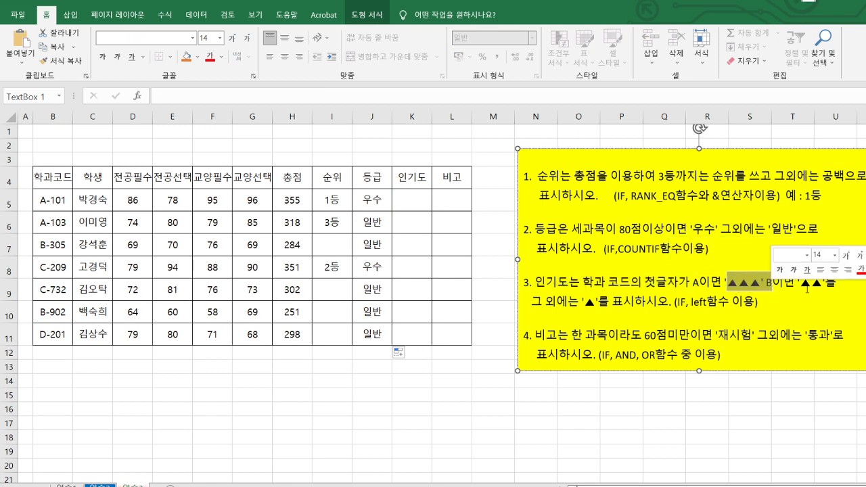
click(820, 292)
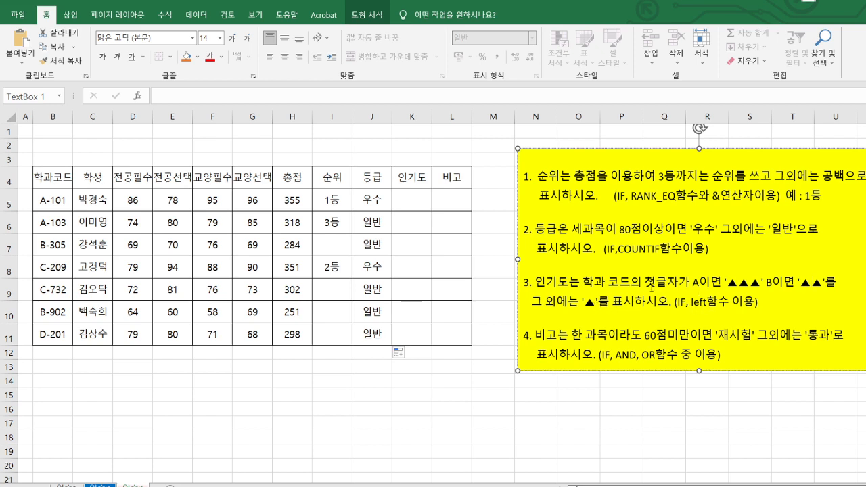
drag(608, 281, 690, 284)
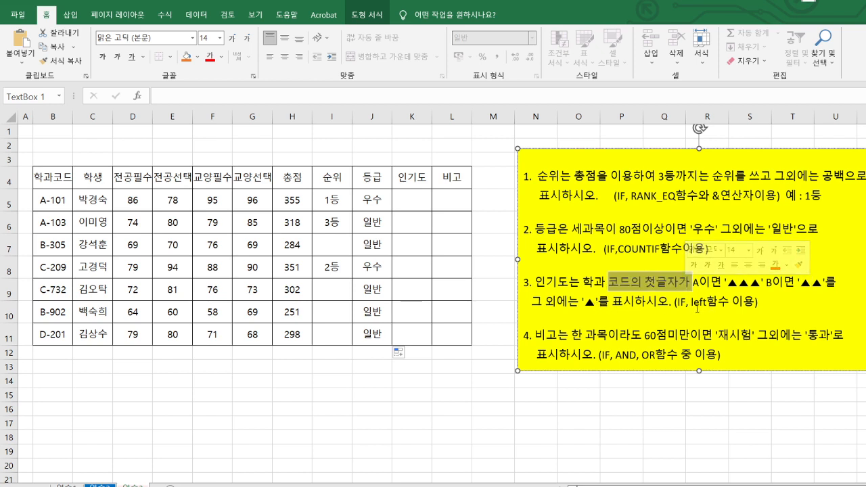
click(629, 307)
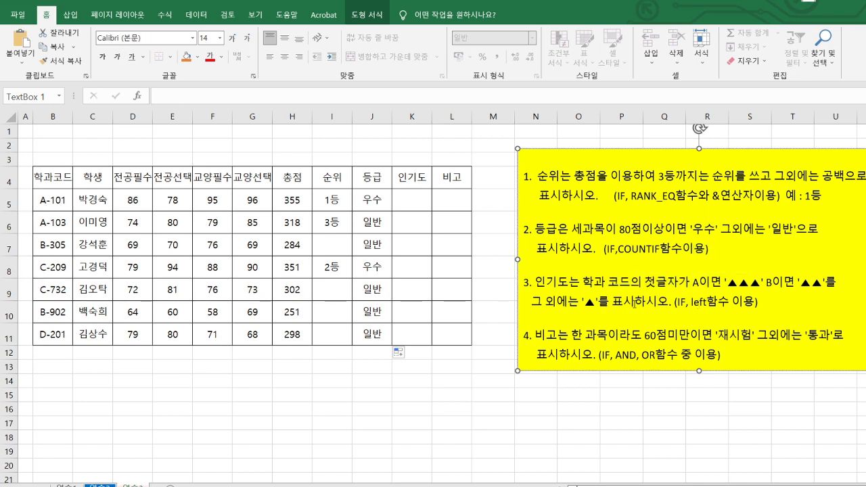
click(710, 281)
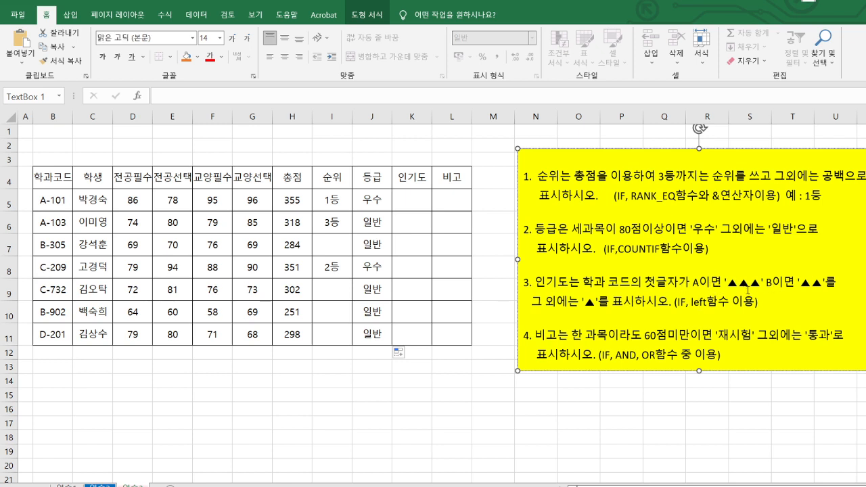
click(749, 290)
click(799, 282)
drag(651, 287, 706, 302)
click(667, 315)
Step: Start the 인기도 formula in K5 as an IF with LEFT(B5,1)="a" as its logical test
click(415, 204)
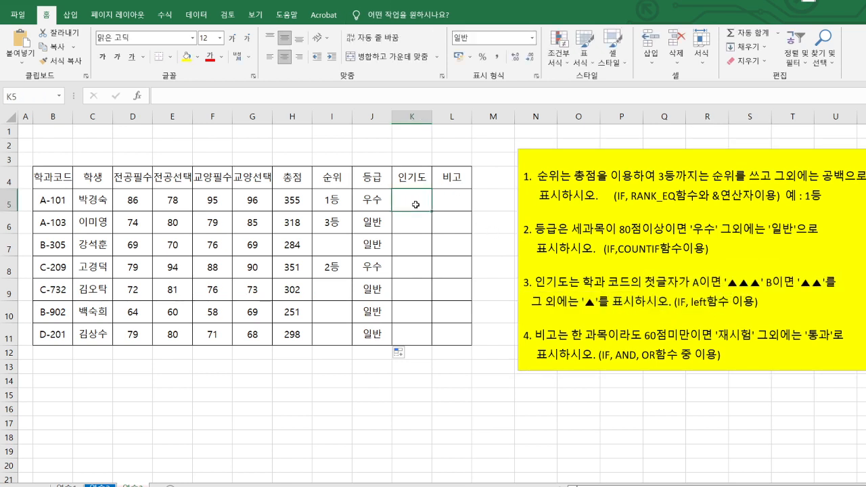
text(=)
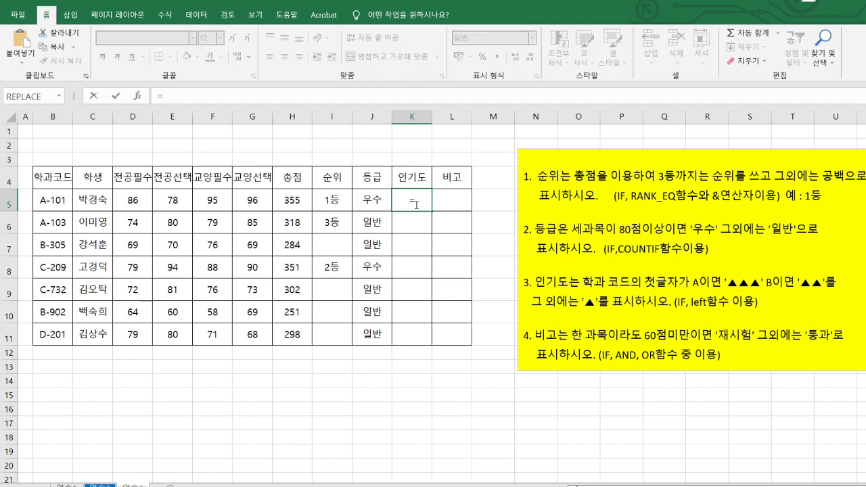
text(i)
key(Tab)
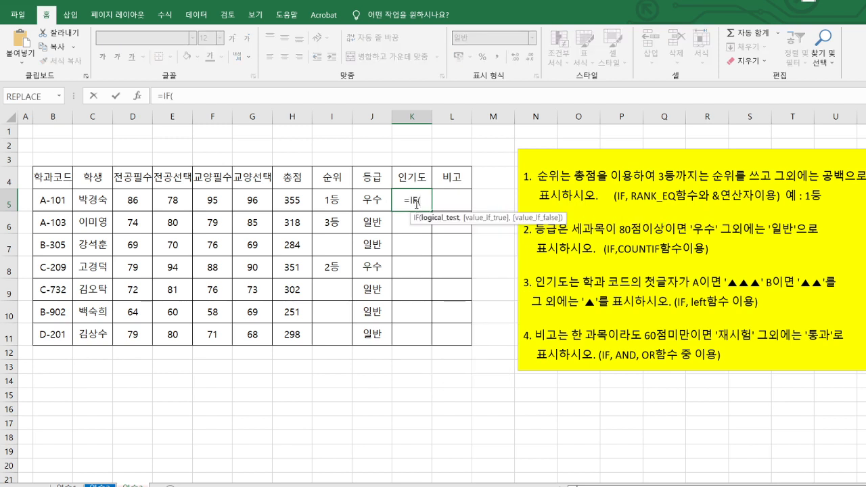
text(lef)
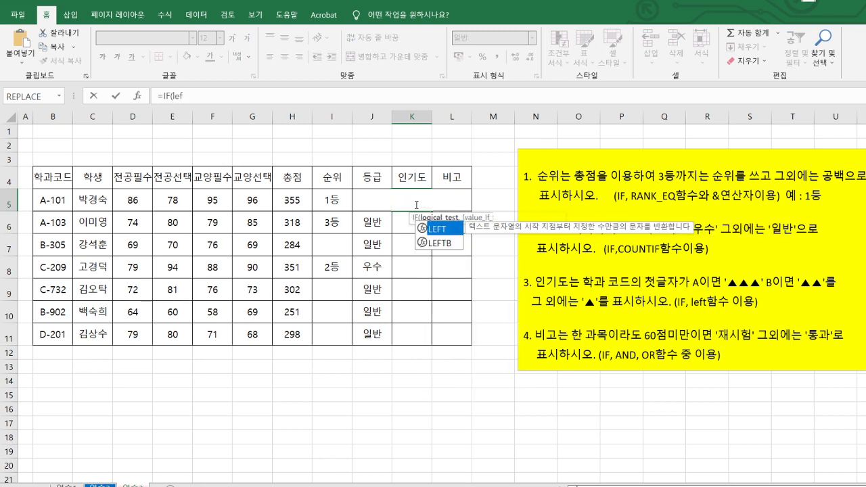
key(Tab)
click(62, 199)
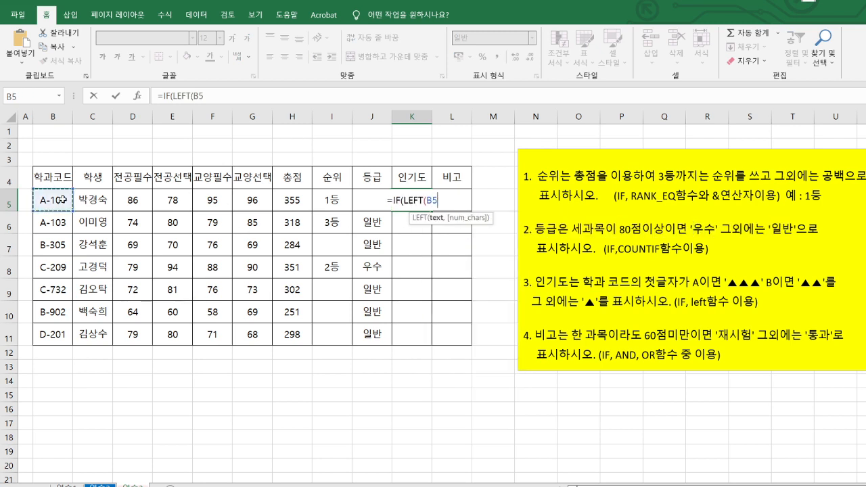
text(,)
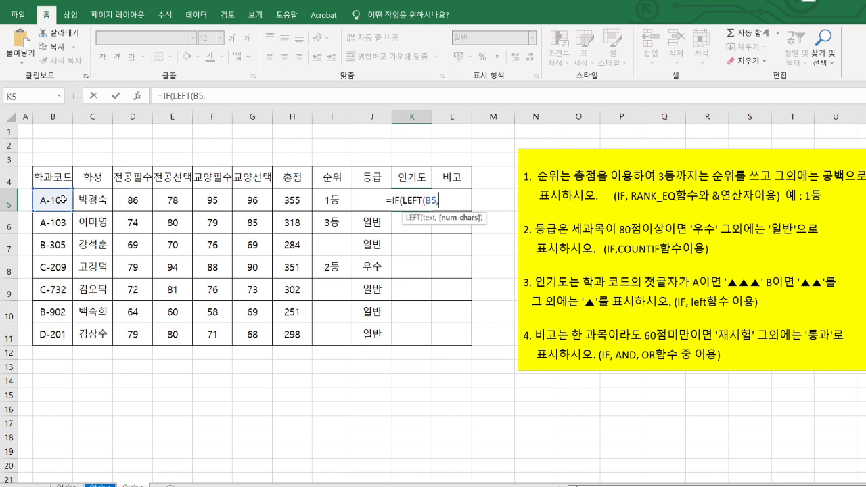
text(1)
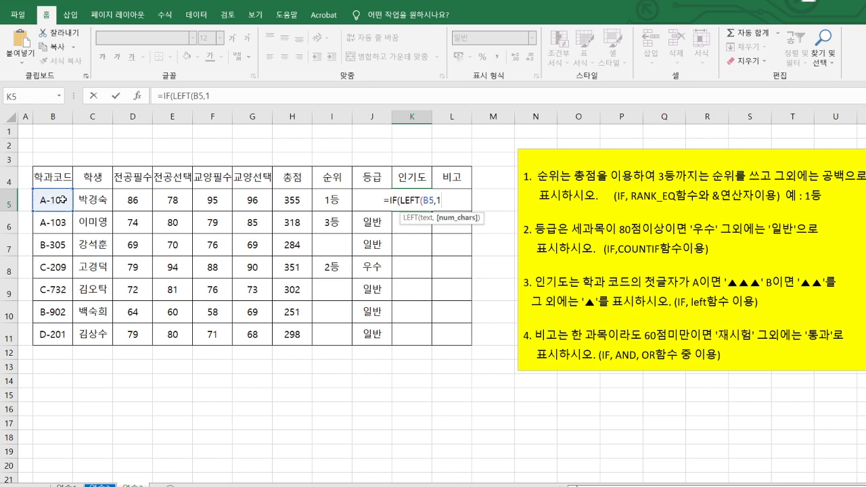
text())
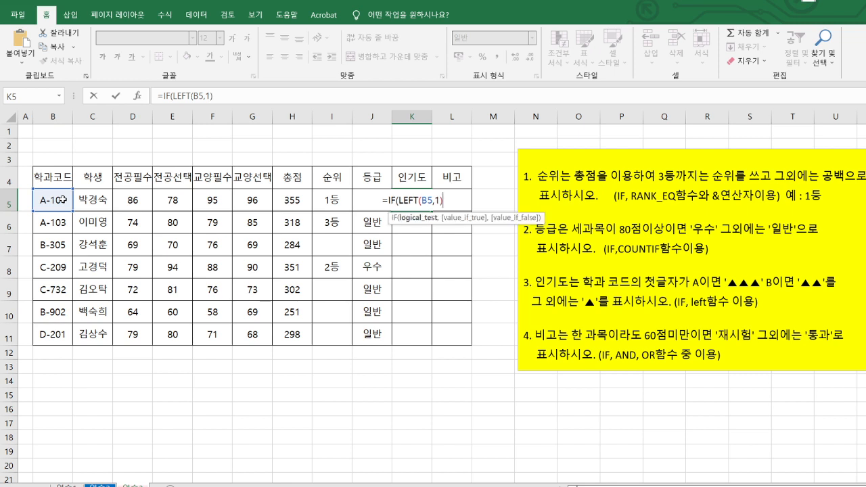
text(=)
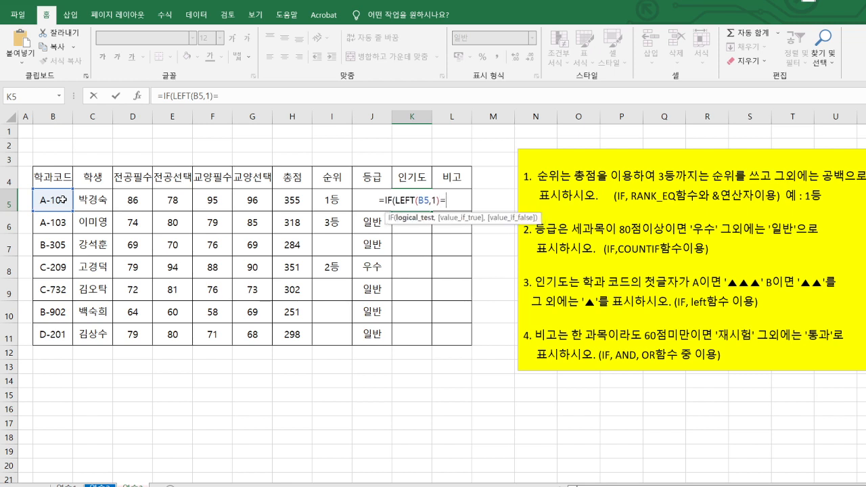
text("a")
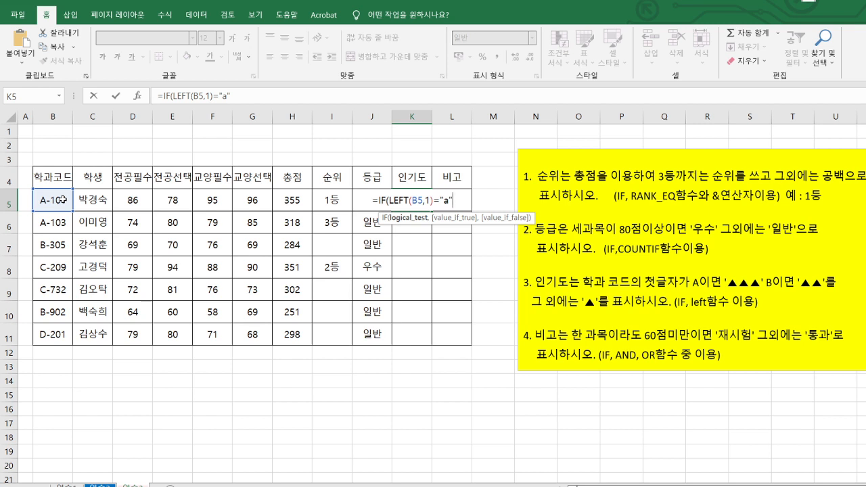
Step: Begin the true result of the K5 formula as quoted text with a ▲ from the special characters for ㅁ
text(,)
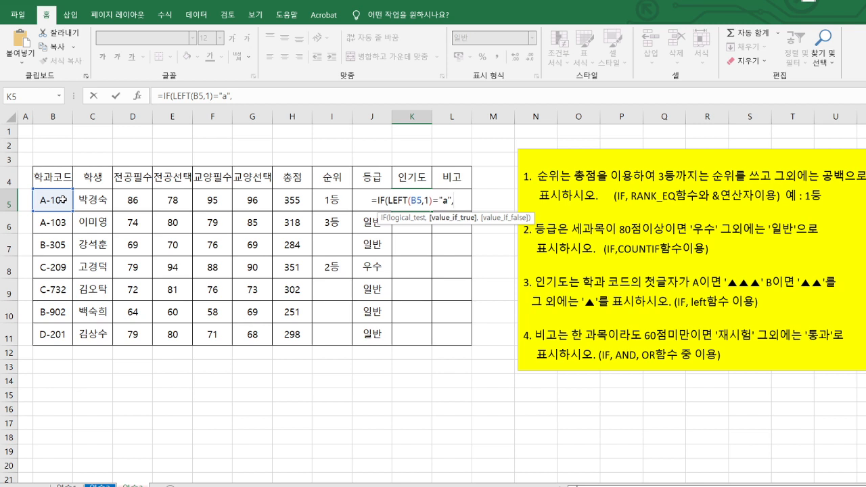
text(")
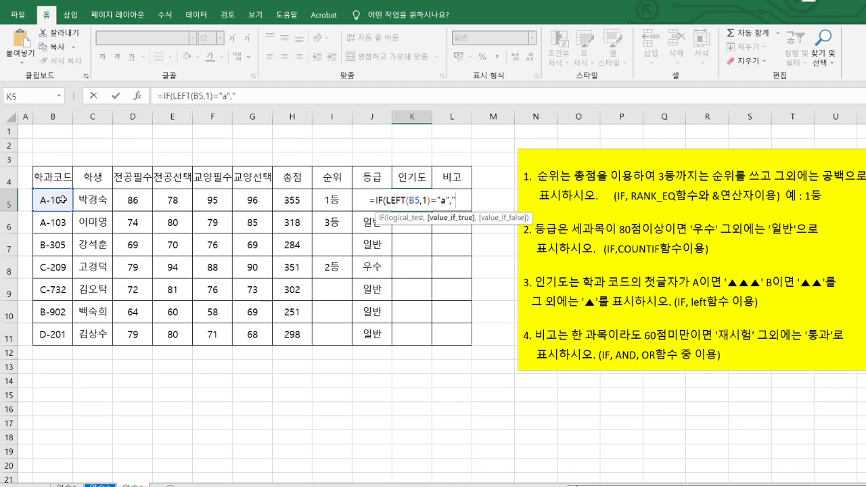
text(a)
key(BackSpace)
text(ㅁ)
key(Hangul_Hanja)
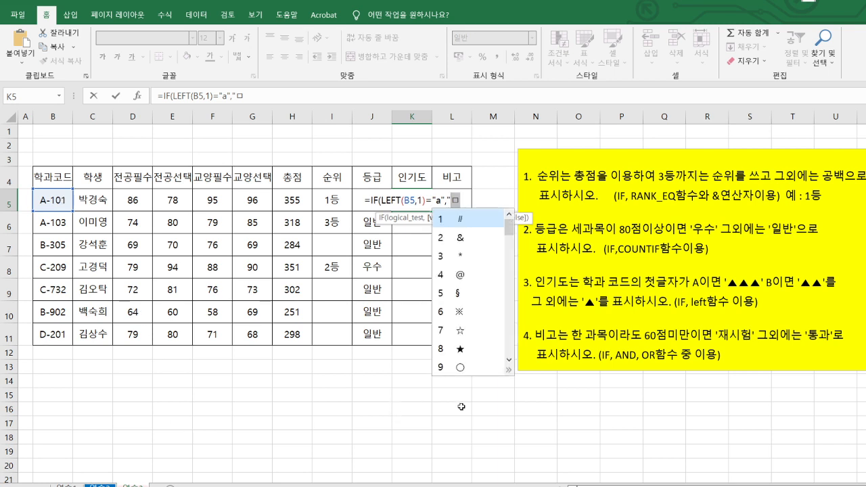
click(509, 370)
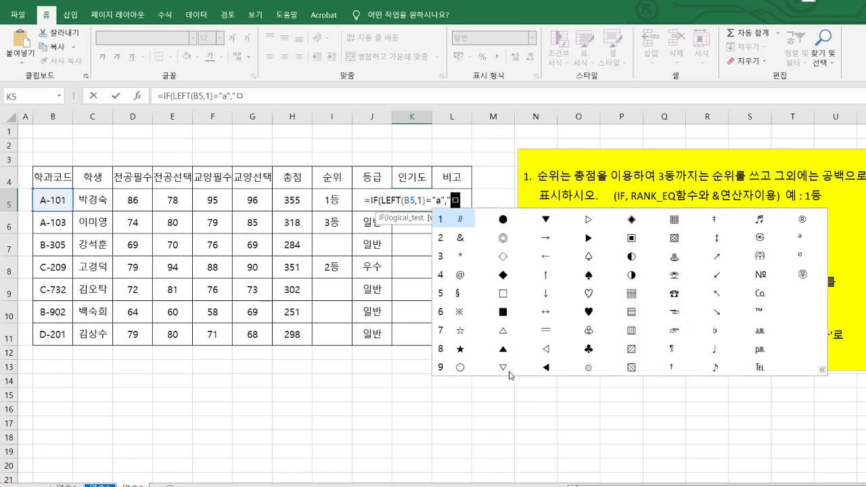
click(501, 349)
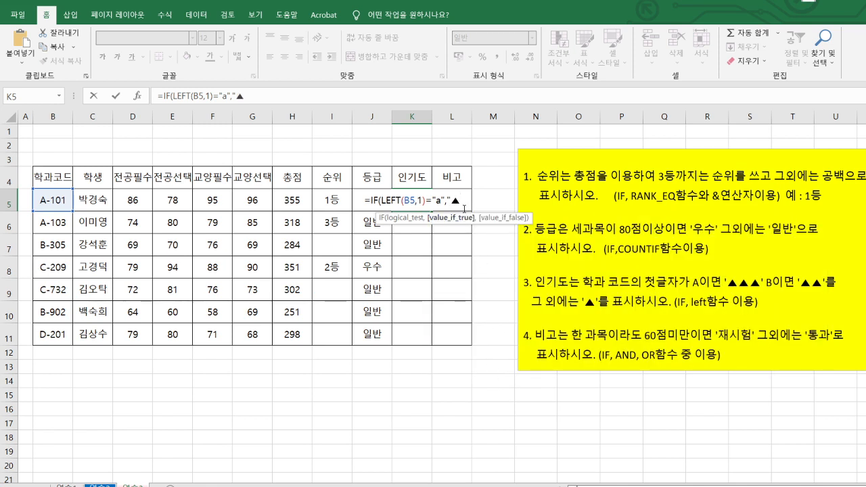
Step: Duplicate the ▲ in the K5 formula twice to make the true result text ▲▲▲
drag(452, 199, 466, 201)
key(ctrl+c)
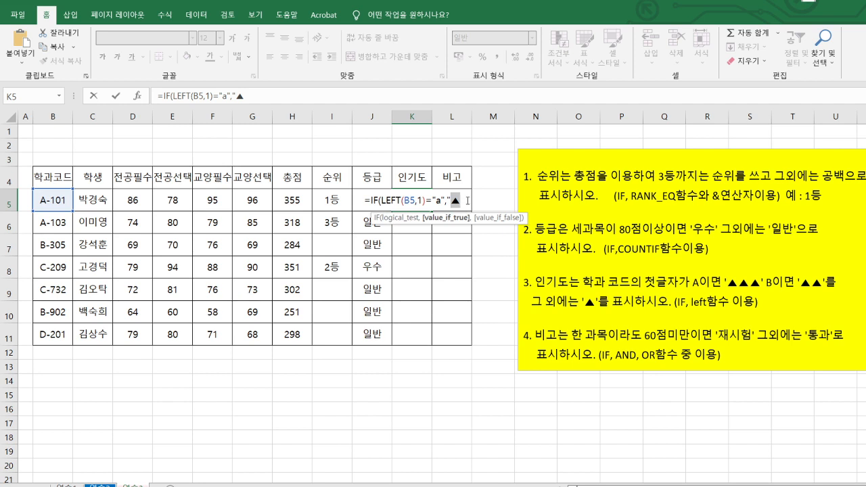
click(468, 201)
key(ctrl+v)
key(ctrl+v)
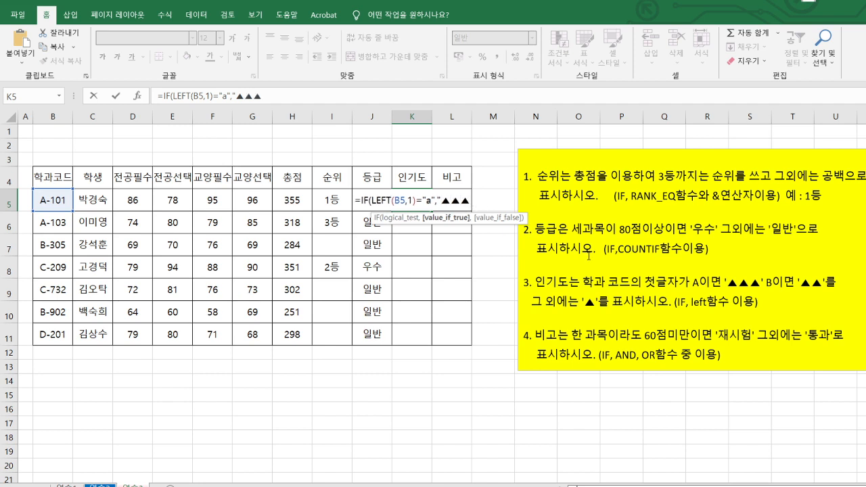
Step: Close the ▲▲▲ text in the K5 formula and nest a second IF with LEFT(B5,1)="b" as its logical test
text(")
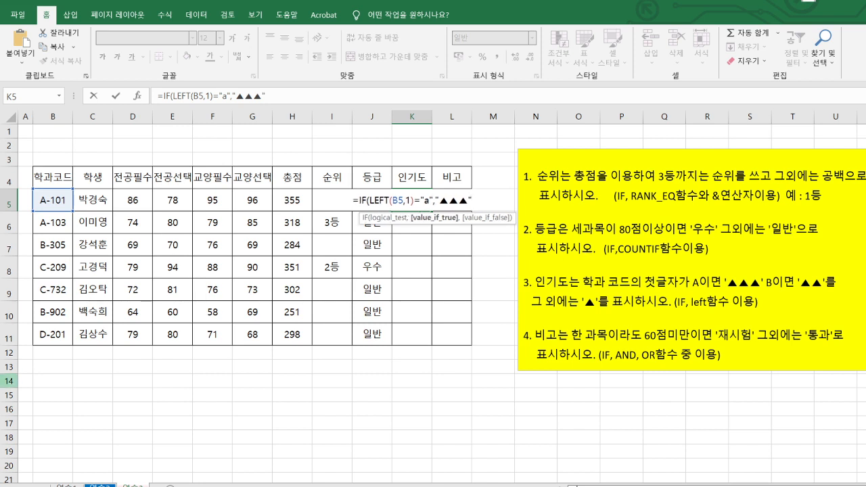
text(,)
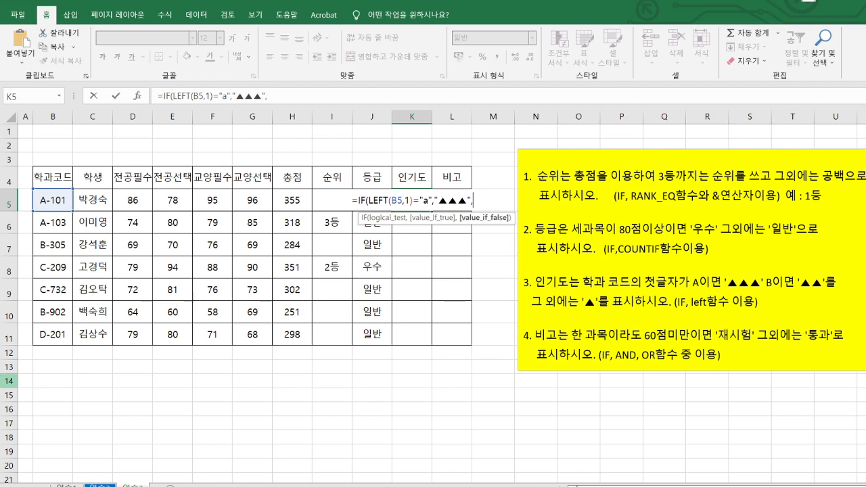
text(i)
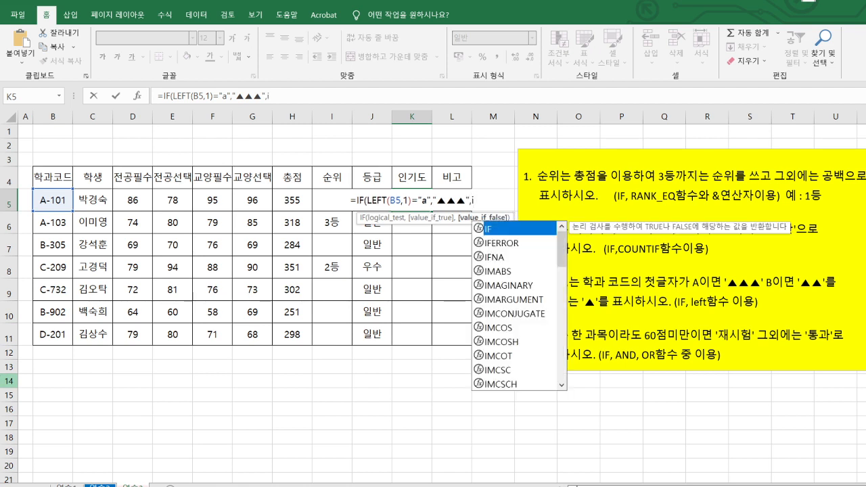
key(Tab)
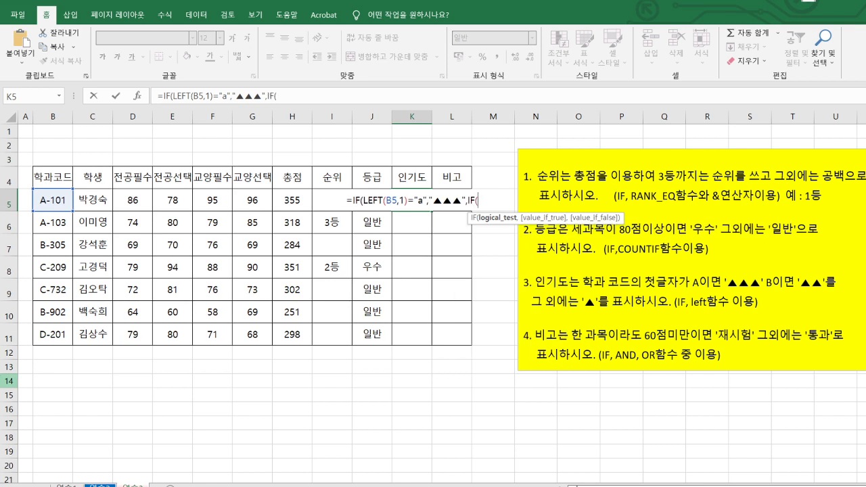
text(le)
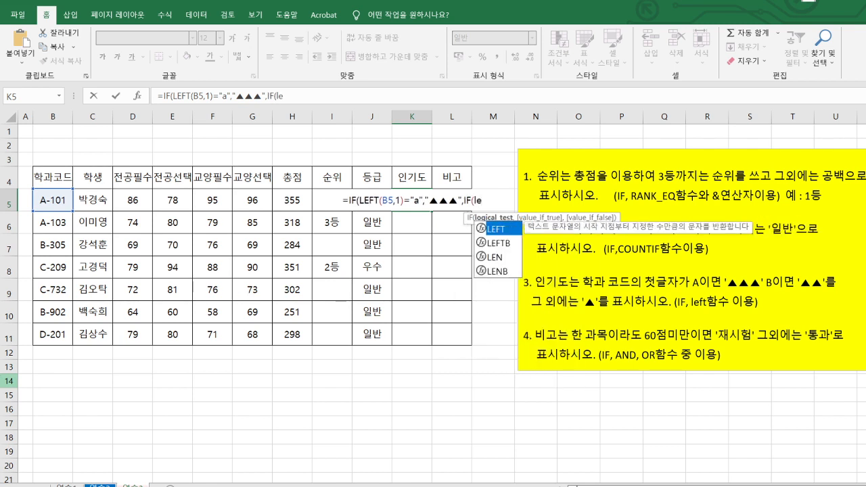
key(Tab)
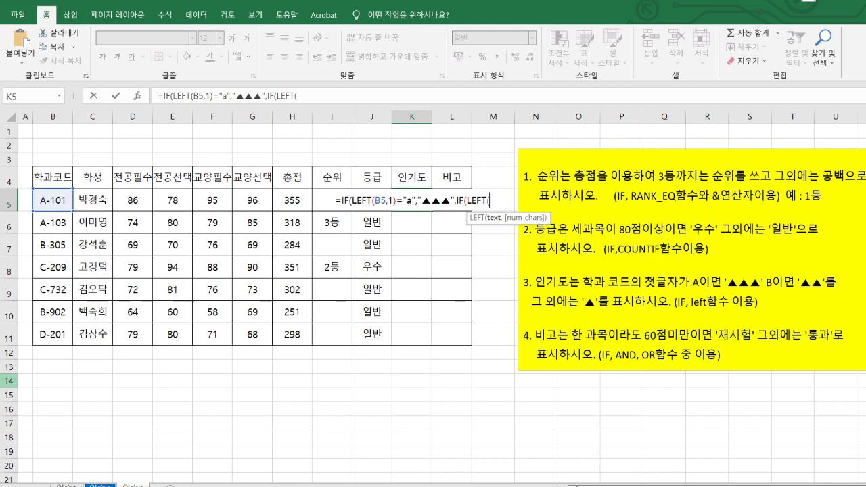
click(47, 204)
text(,)
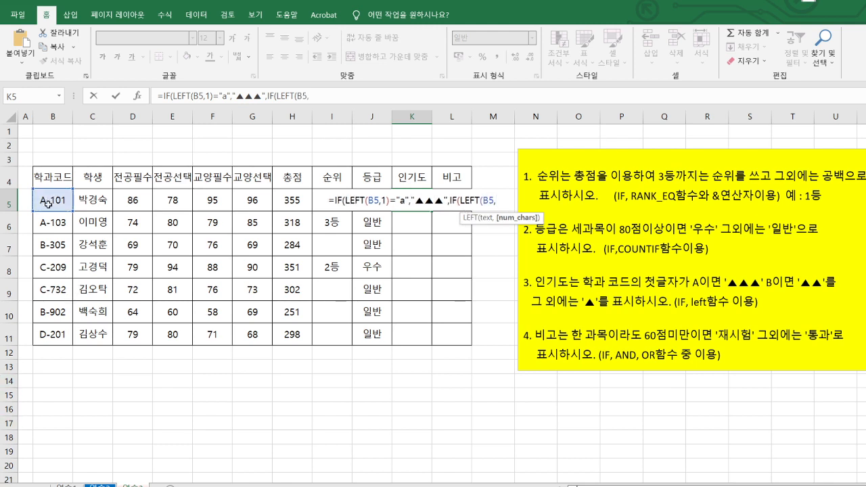
text(1)=)
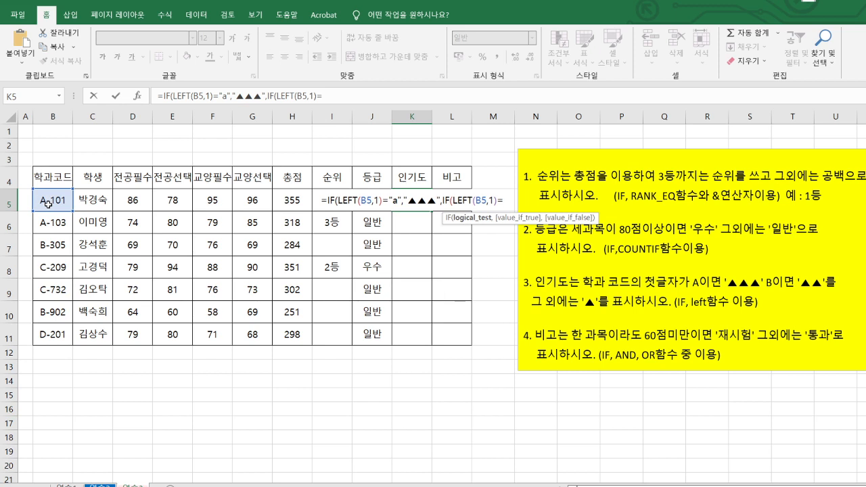
text("b",)
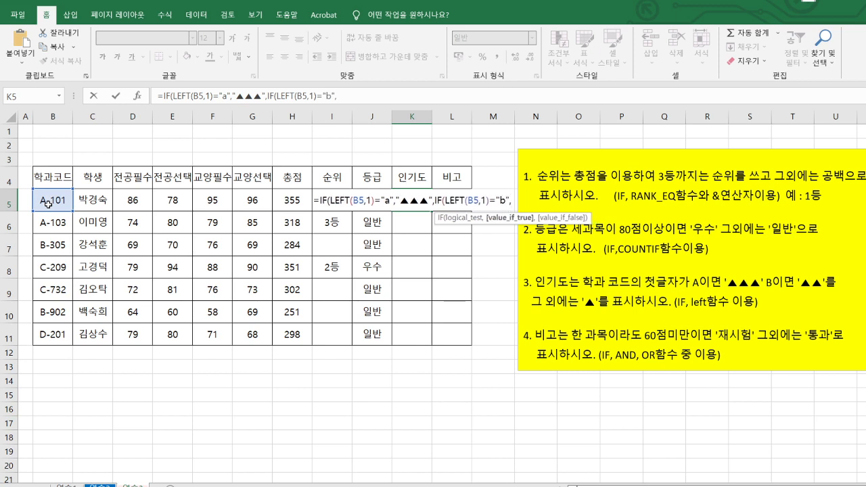
Step: Give the nested IF in K5 "▲▲" as its true result and "▲" as its false result, and commit the formula
text(")
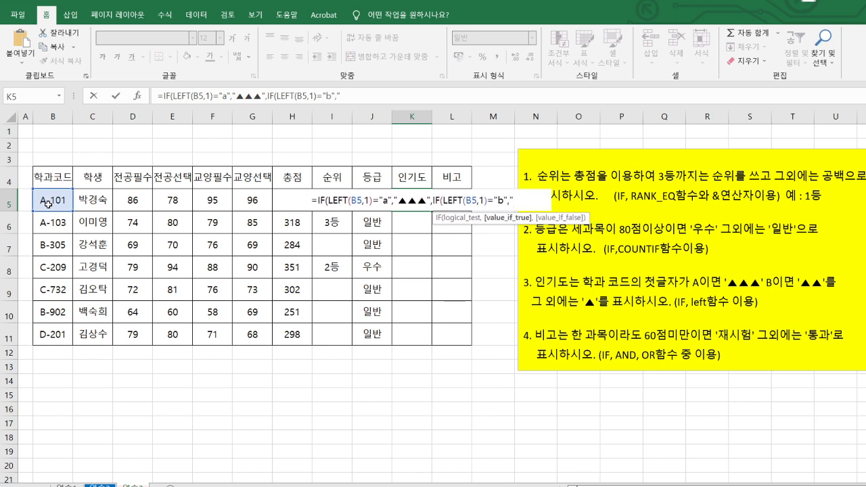
text(▲▲)
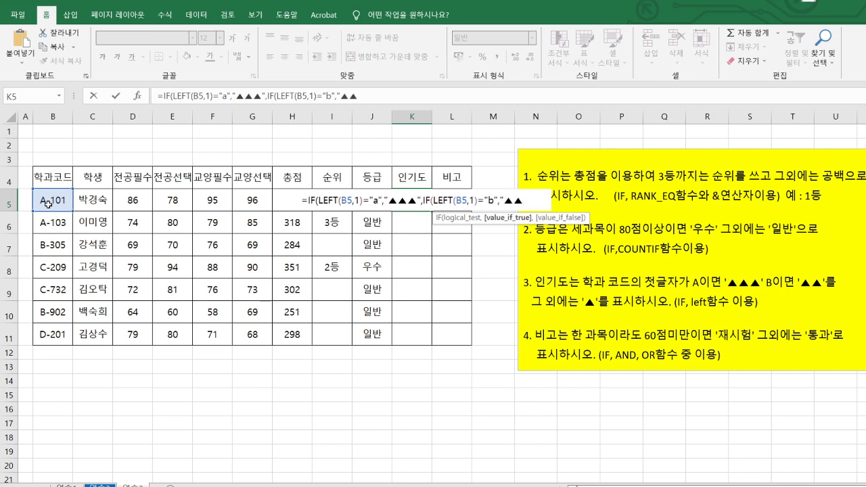
text(")
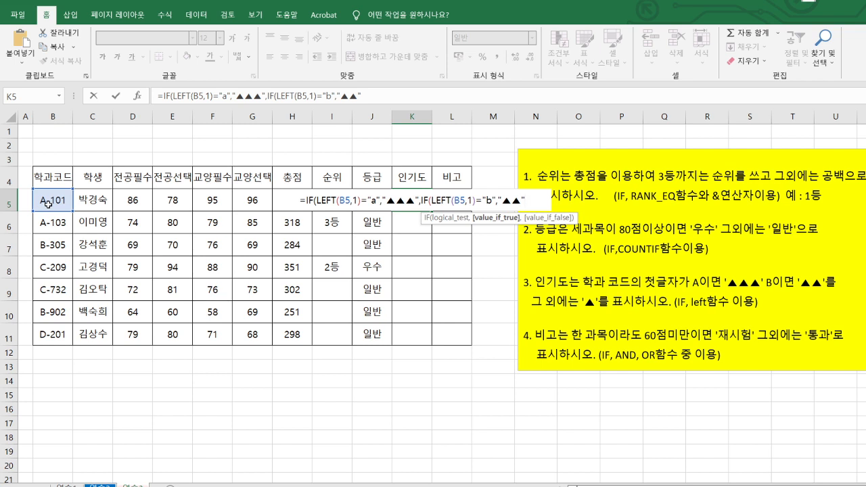
text(,)
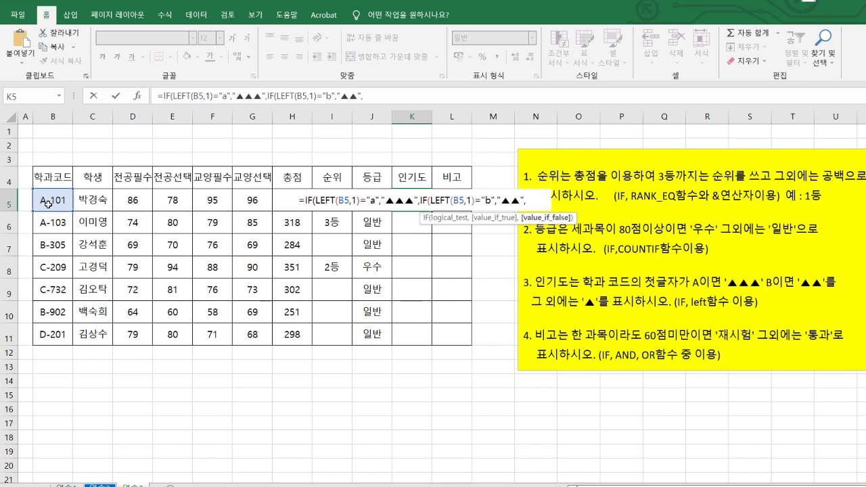
text(")
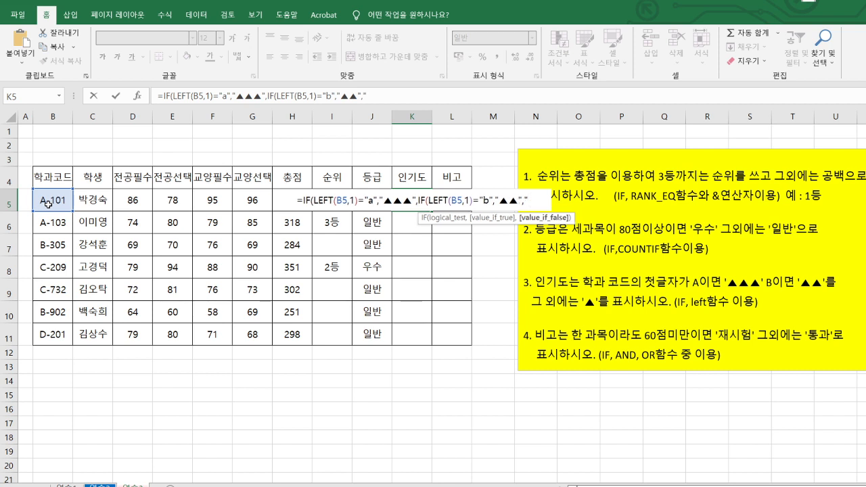
text(▲)
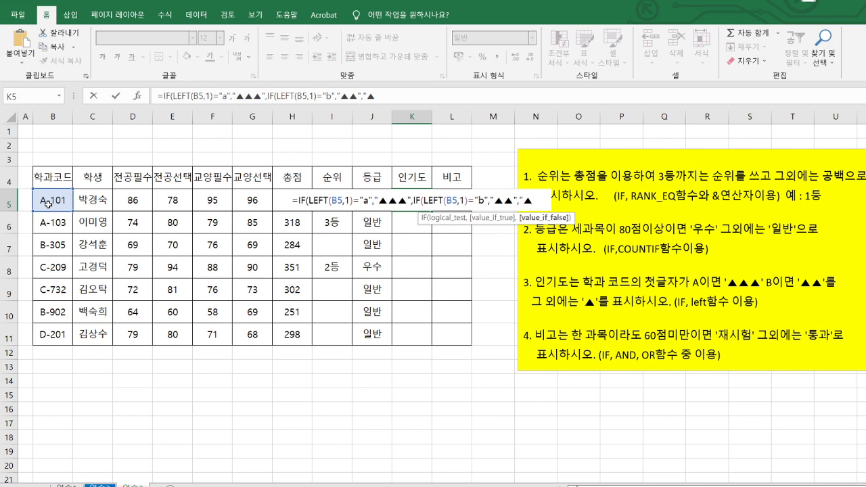
text(")
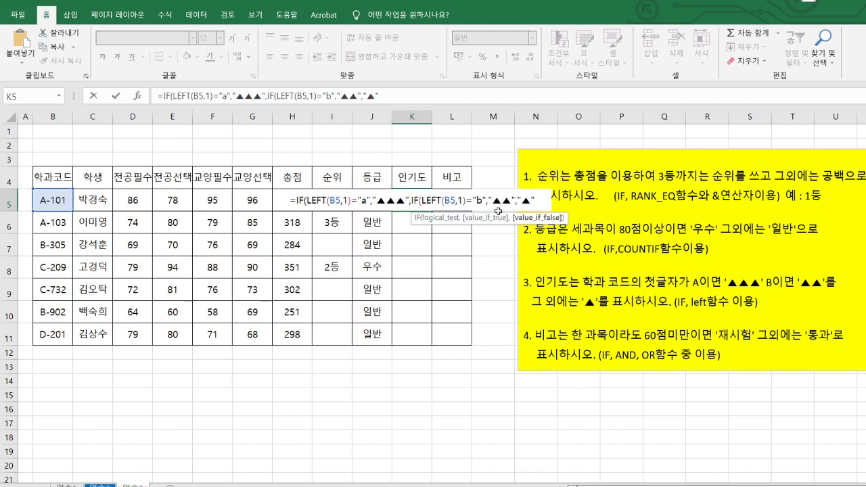
text()))
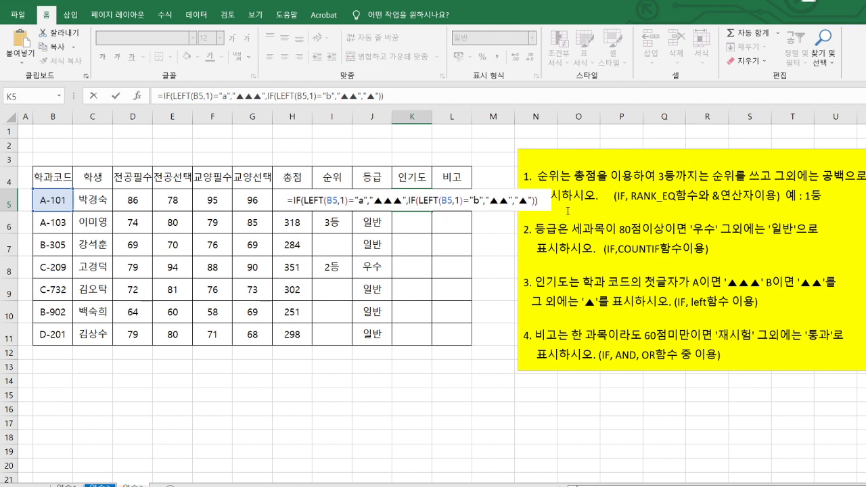
key(Return)
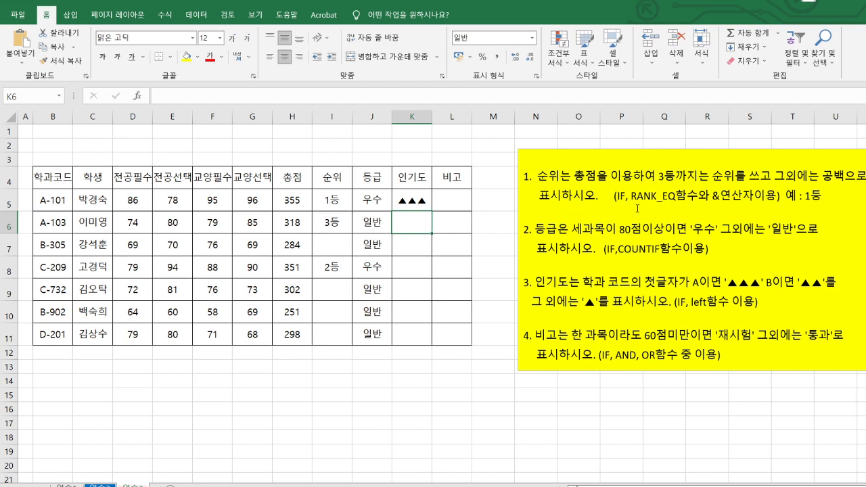
Step: Fill the 인기도 formula from K5 down to K11 and select L5 in the 비고 column
click(411, 192)
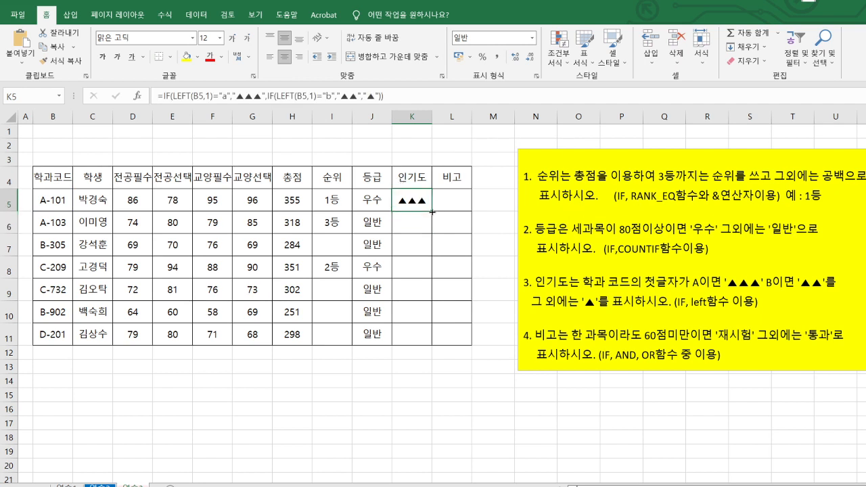
double_click(431, 212)
click(450, 203)
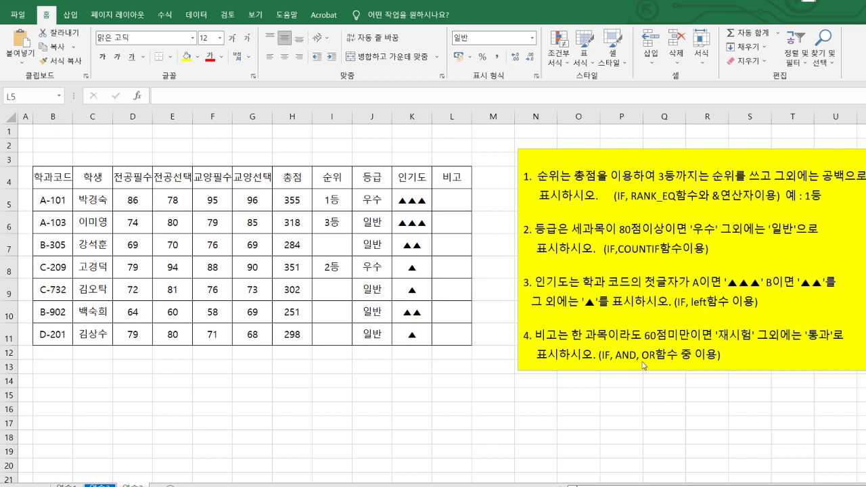
Step: Start the 비고 formula in L5 as an IF whose logical test is an OR with D5<60 as first condition
click(453, 208)
text(=)
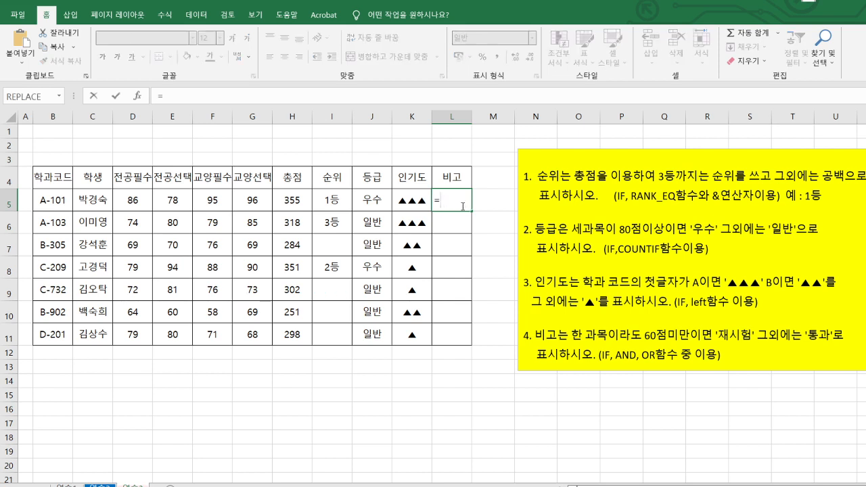
text(if()
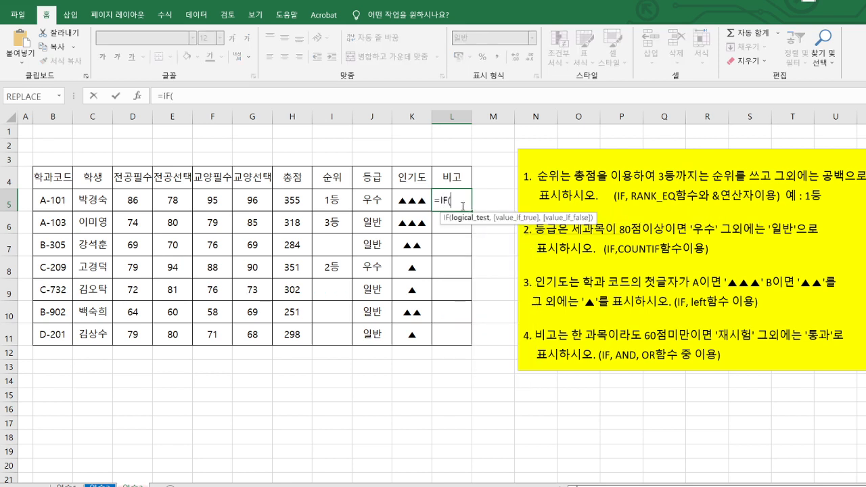
text(or()
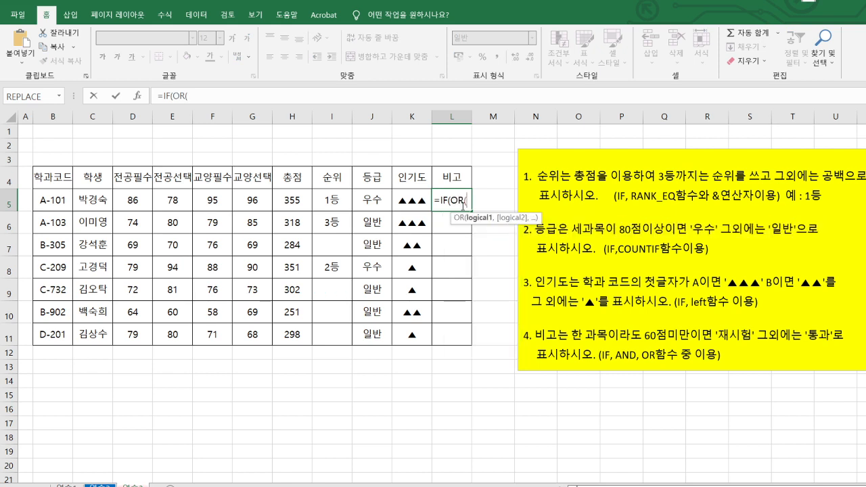
click(137, 202)
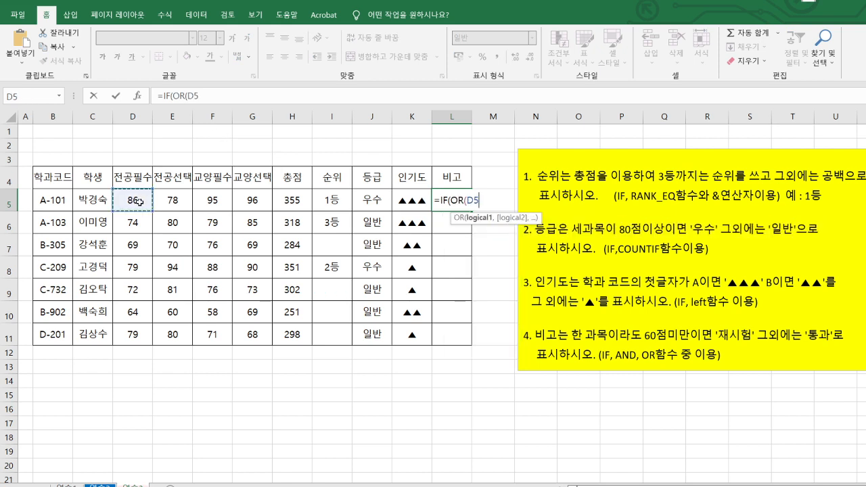
text(<60,)
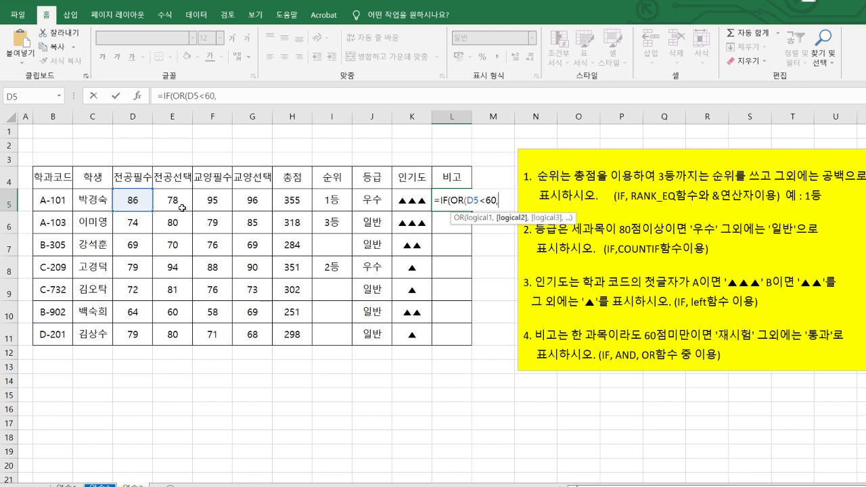
Step: Add E5<60, F5<60 and G5<60 as the remaining conditions of the OR in the L5 formula and close the OR
click(182, 207)
text(<)
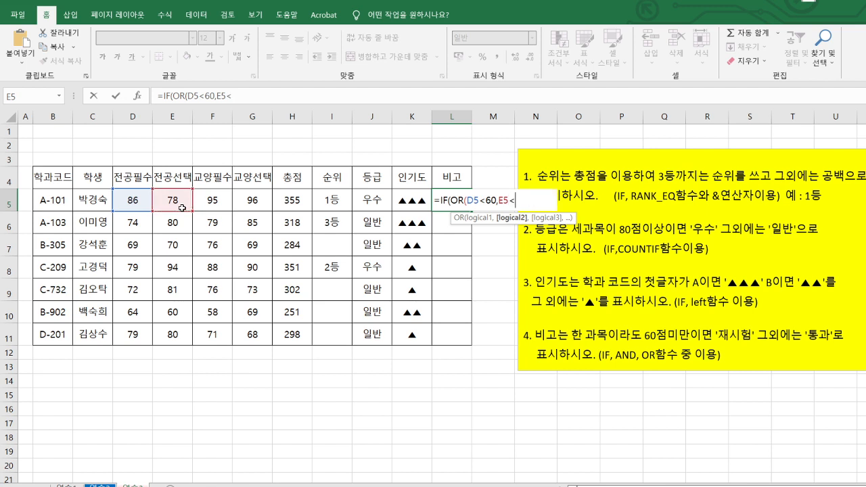
text(60,)
click(203, 200)
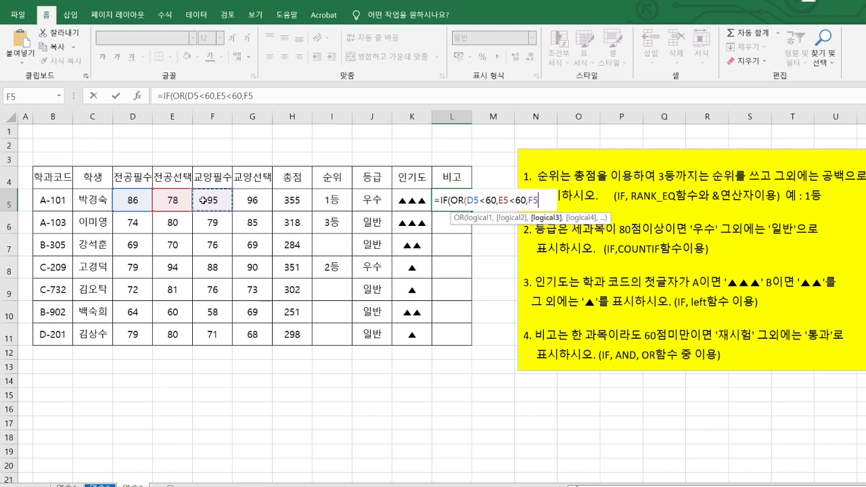
text(<60,)
click(239, 198)
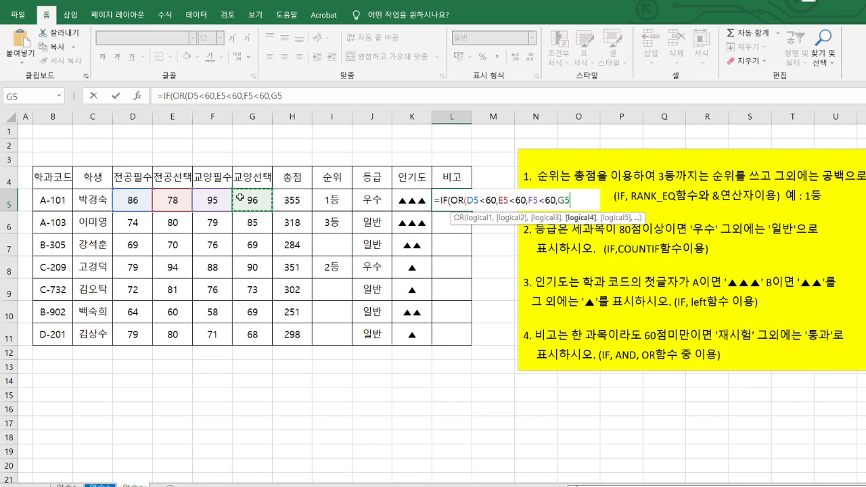
text(<60))
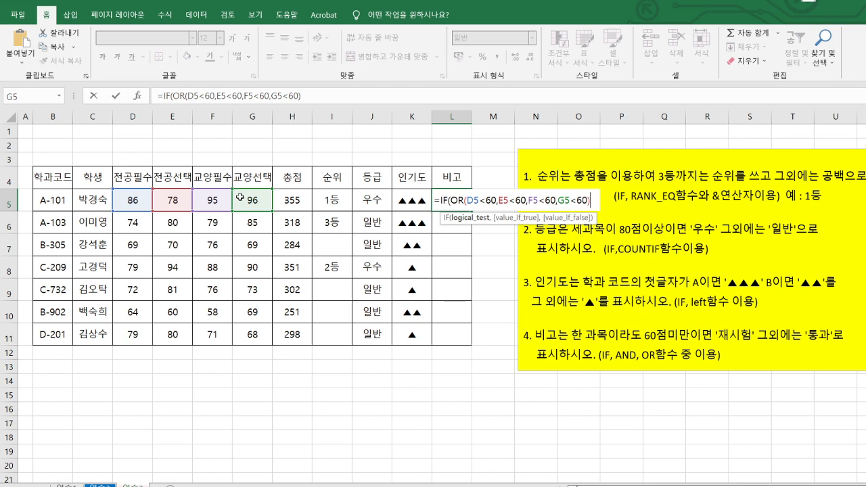
Step: Complete the L5 formula with "재시험" as the true result and "통과" as the false result, and commit it
text(,":)
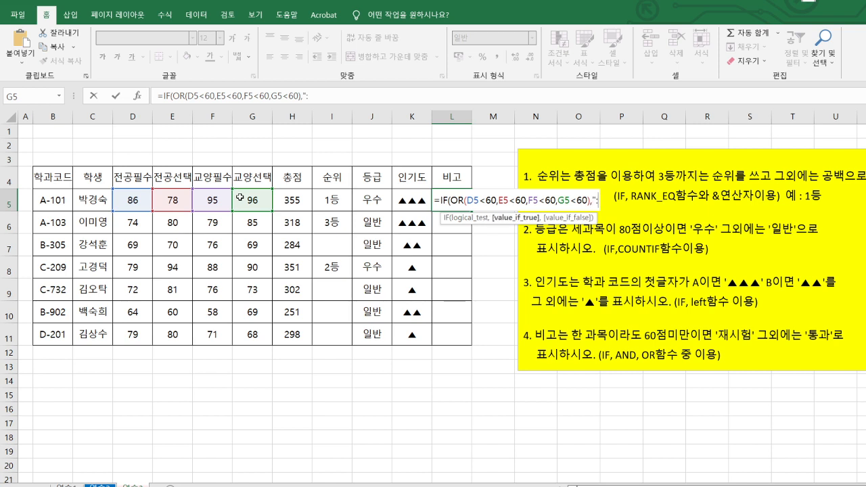
text(wo)
key(BackSpace)
key(BackSpace)
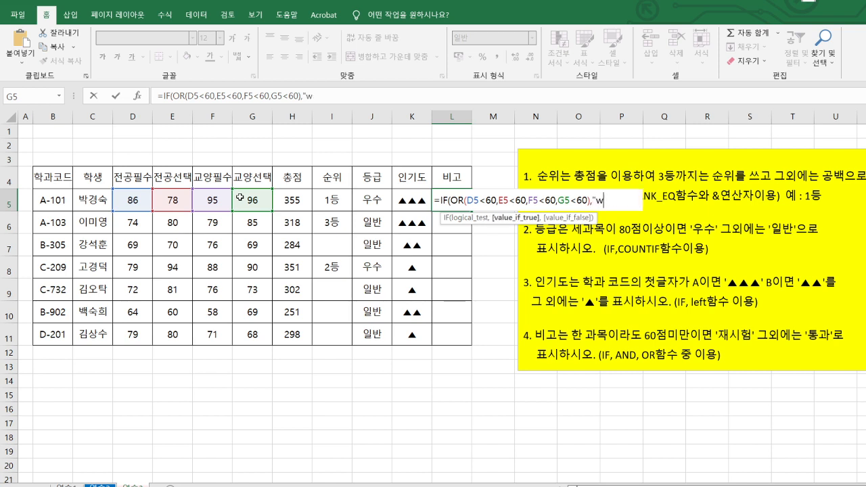
text(재시험",")
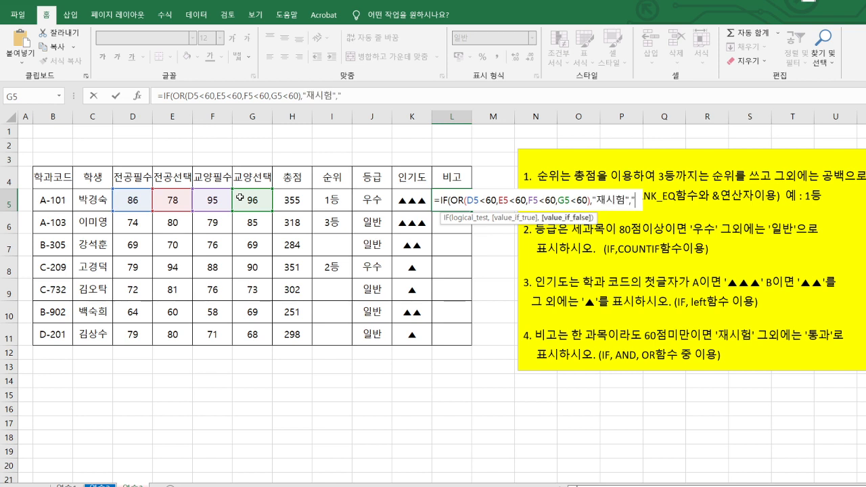
text(통과")
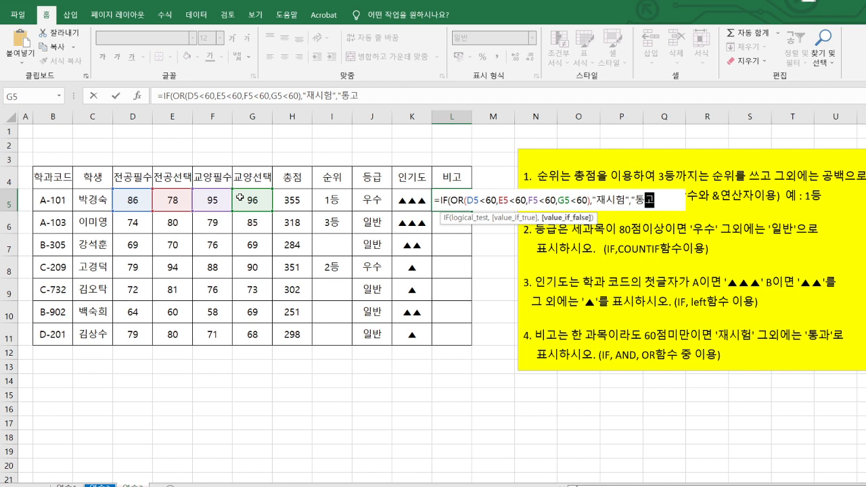
text())
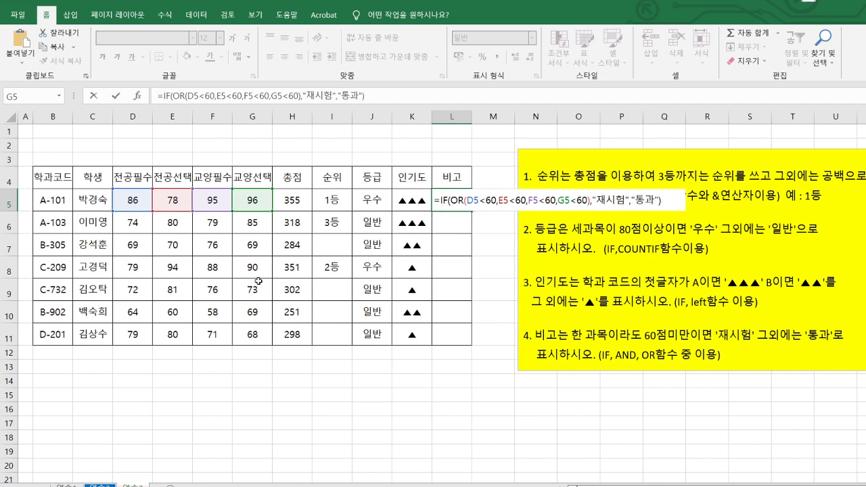
key(Return)
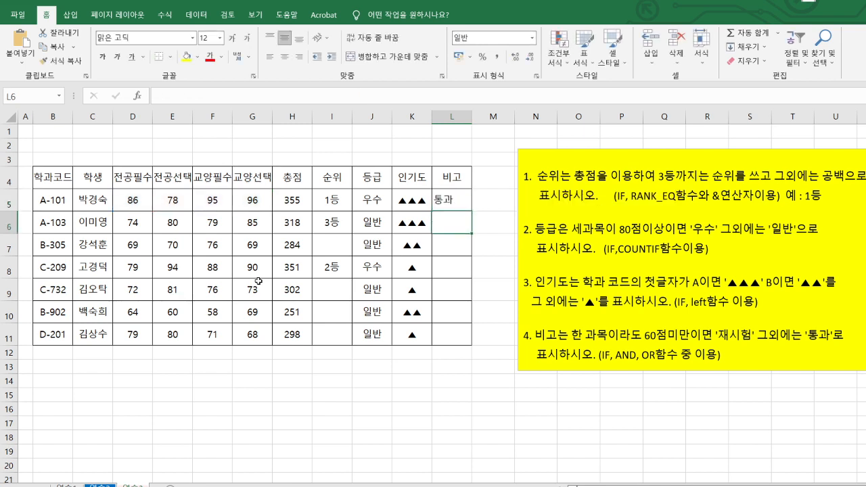
Step: Fill the 비고 formula from L5 down to L11
click(452, 204)
drag(471, 211, 452, 338)
click(562, 400)
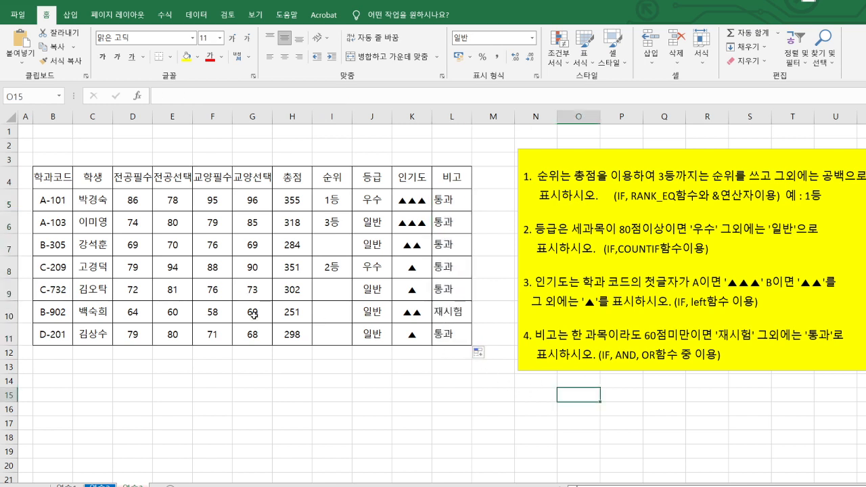
Step: Check the B-902 row's subject scores against its 비고 formula in L10, and review the four instructions in the yellow text box
drag(135, 313, 283, 312)
click(213, 312)
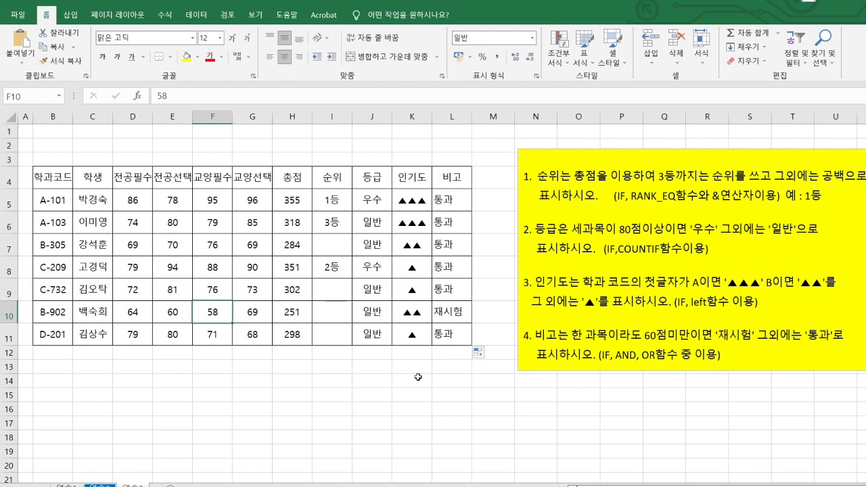
drag(134, 312, 284, 315)
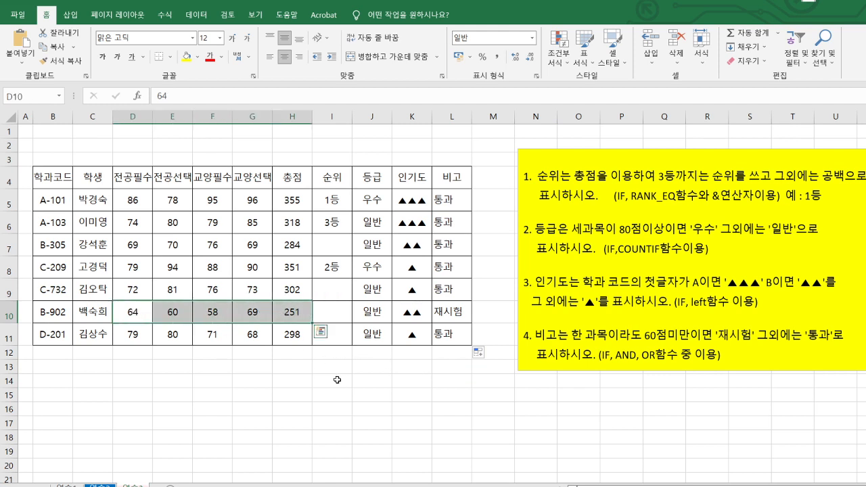
click(439, 307)
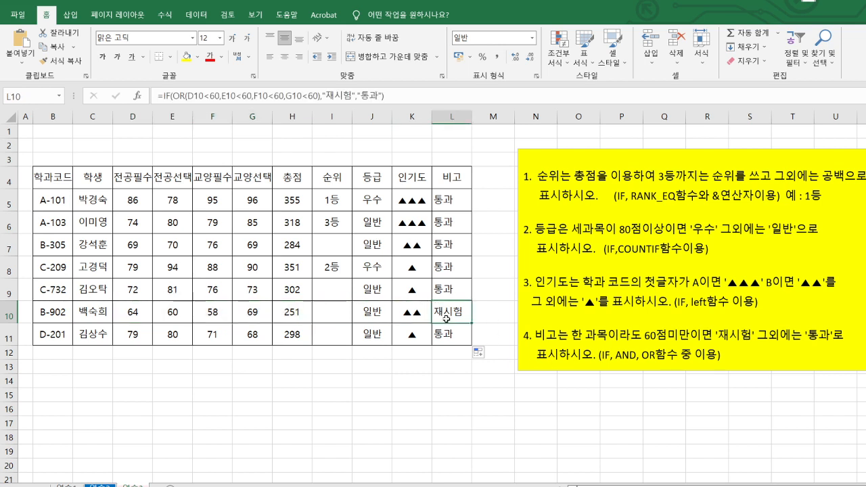
click(612, 401)
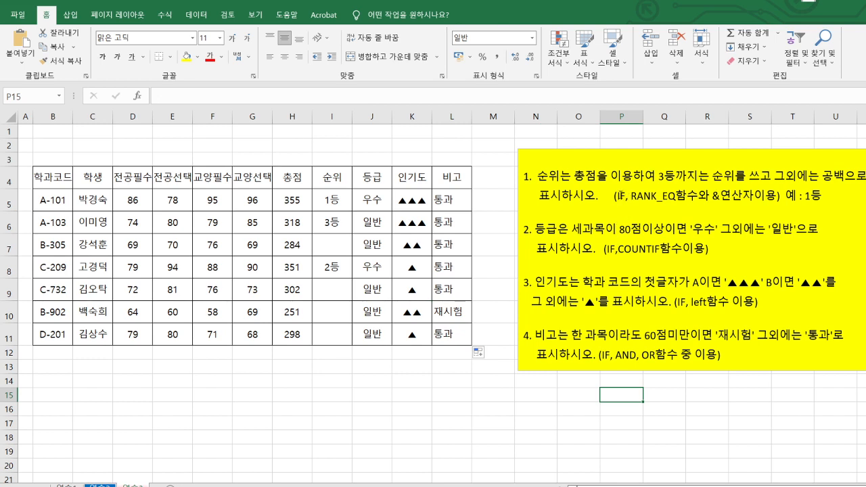
click(649, 249)
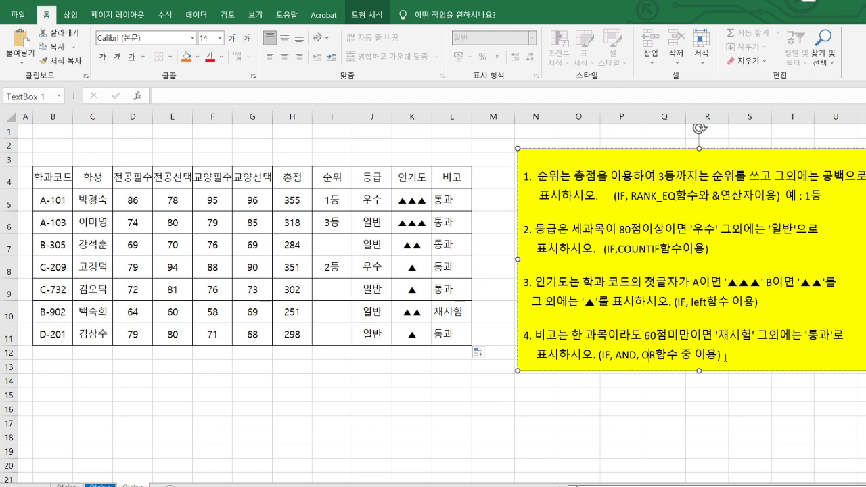
drag(725, 357, 565, 174)
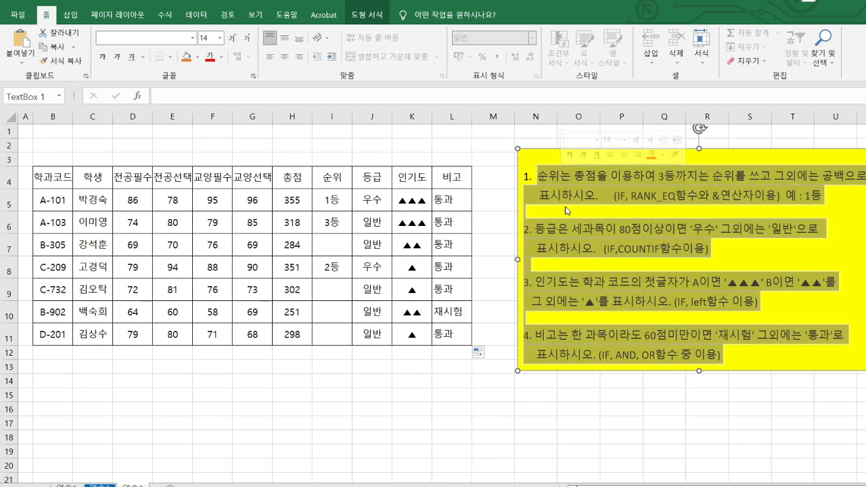
click(620, 382)
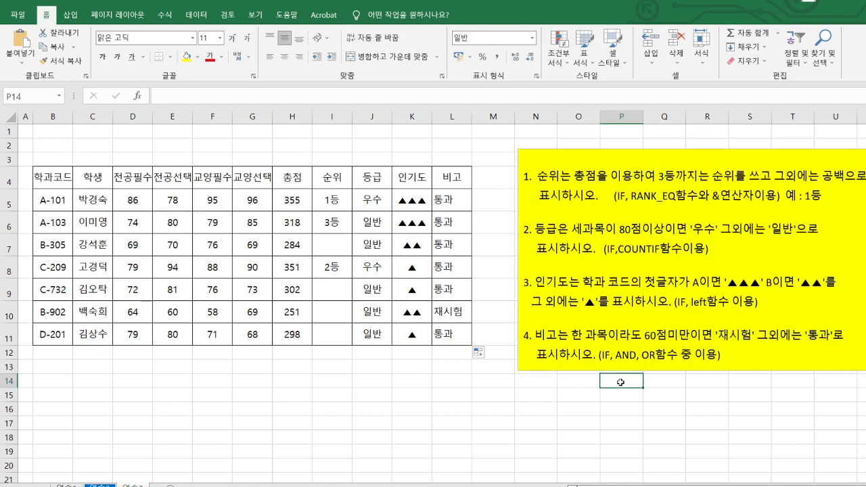